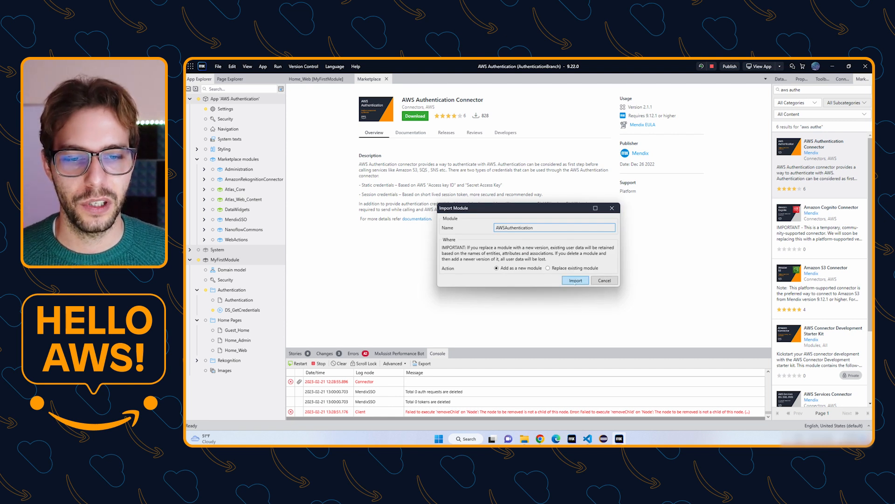
Import the AWSAuthentication connector as a new module, overwriting the existing library files.
{"action": "left_click", "coordinate": [576, 280]}
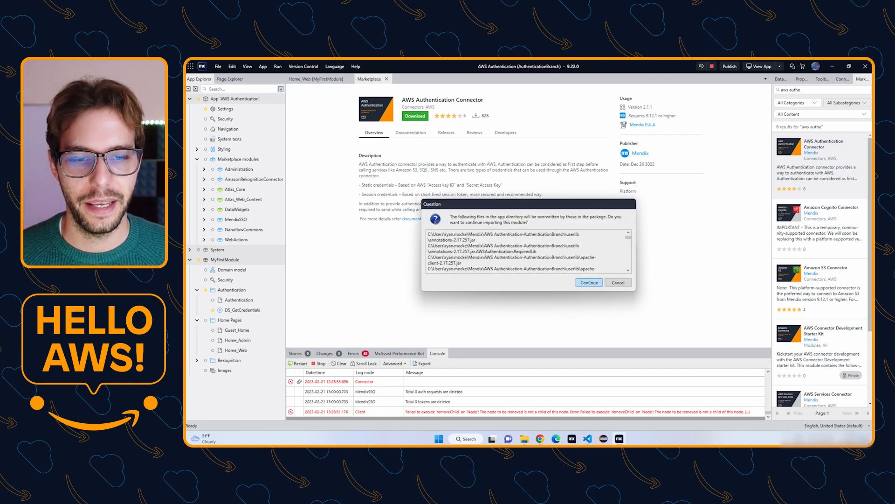
{"action": "left_click", "coordinate": [588, 282]}
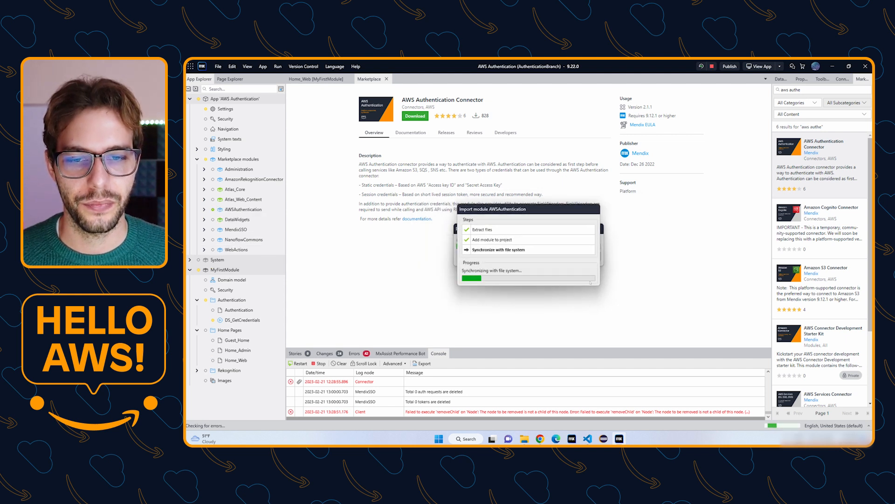
{"action": "left_click", "coordinate": [583, 275]}
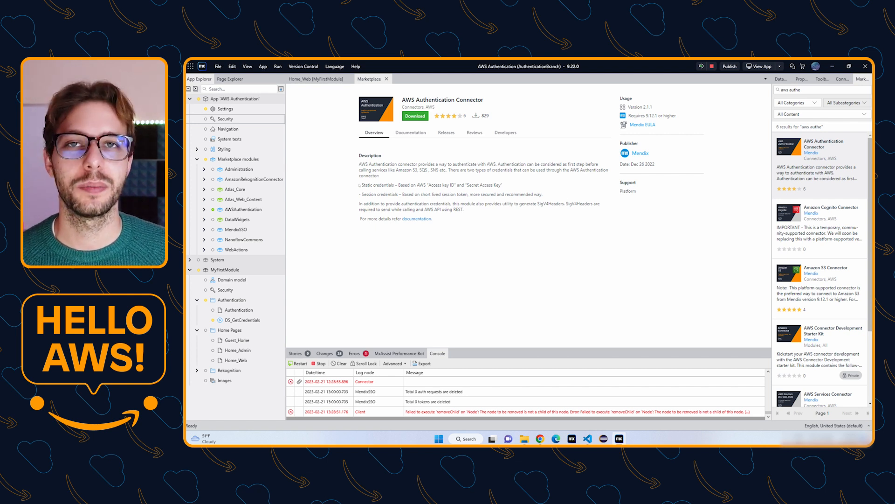
Highlight the two credential type descriptions, then bring Chrome forward.
{"action": "left_click_drag", "start_coordinate": [358, 185], "coordinate": [550, 199]}
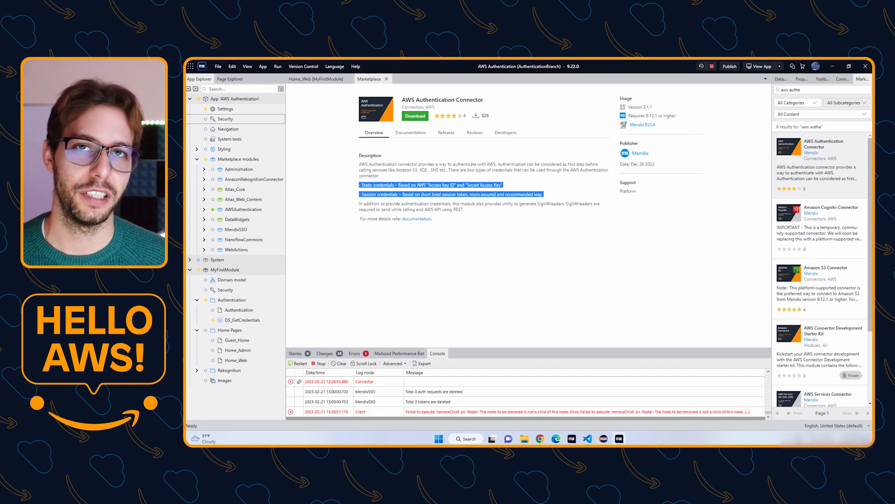
{"action": "left_click", "coordinate": [508, 232]}
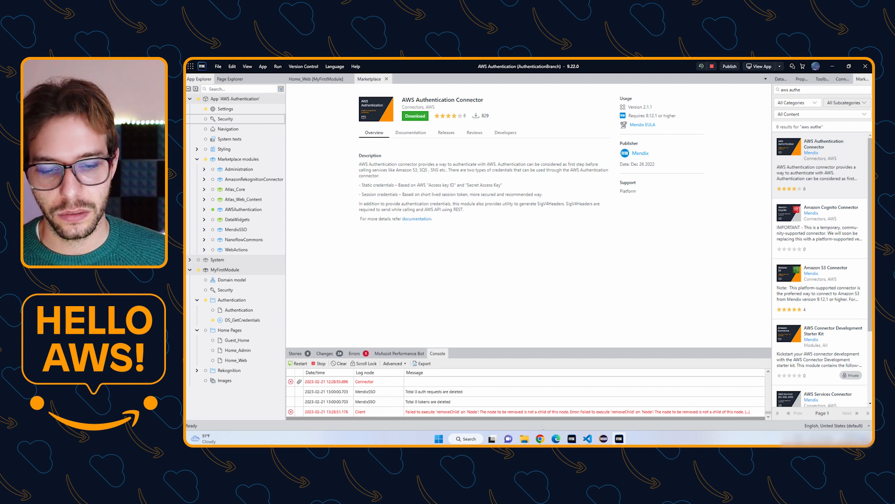
{"action": "left_click", "coordinate": [540, 438]}
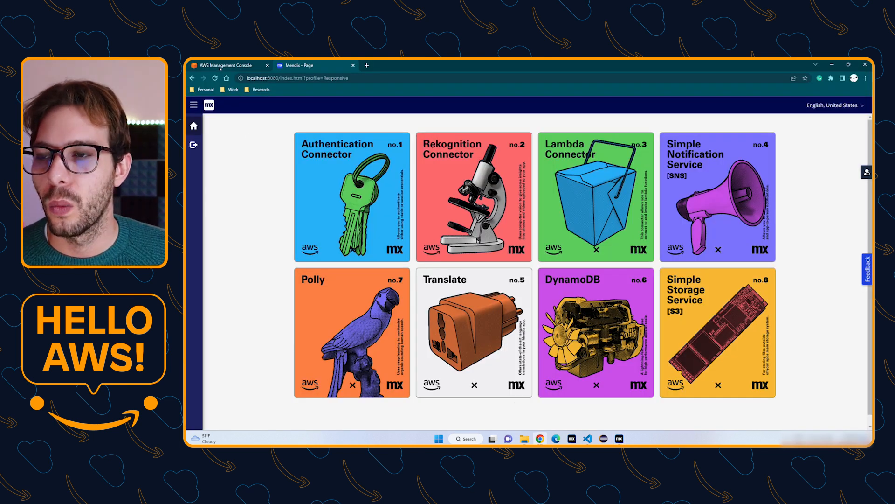
Search 'rolesan' in the AWS console to reach IAM Roles Anywhere and begin a trust anchor.
{"action": "left_click", "coordinate": [220, 66]}
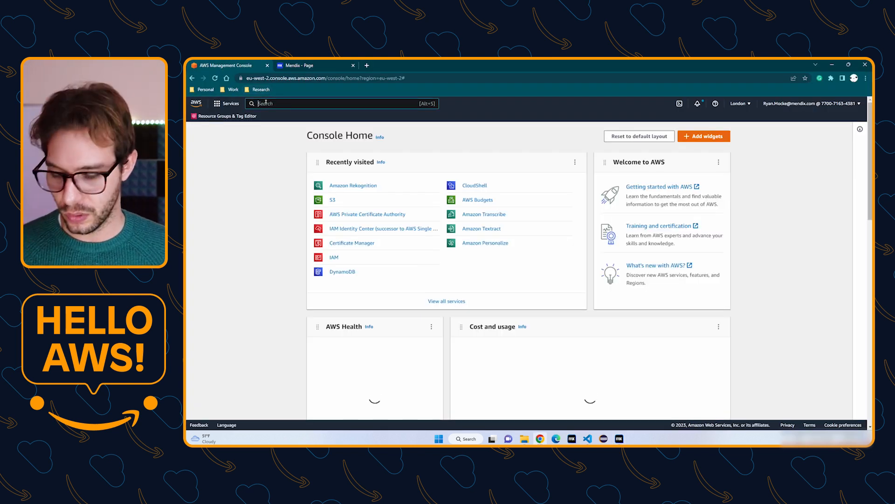
{"action": "type", "text": "rolesan"}
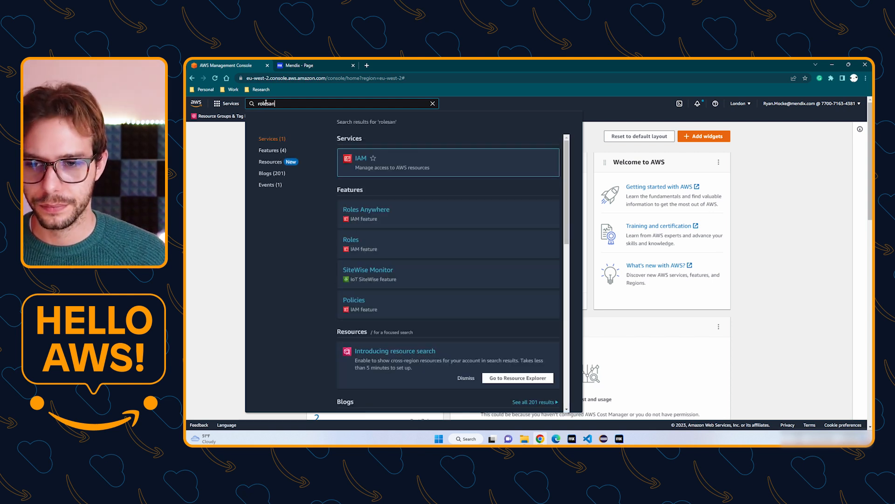
{"action": "left_click", "coordinate": [373, 209]}
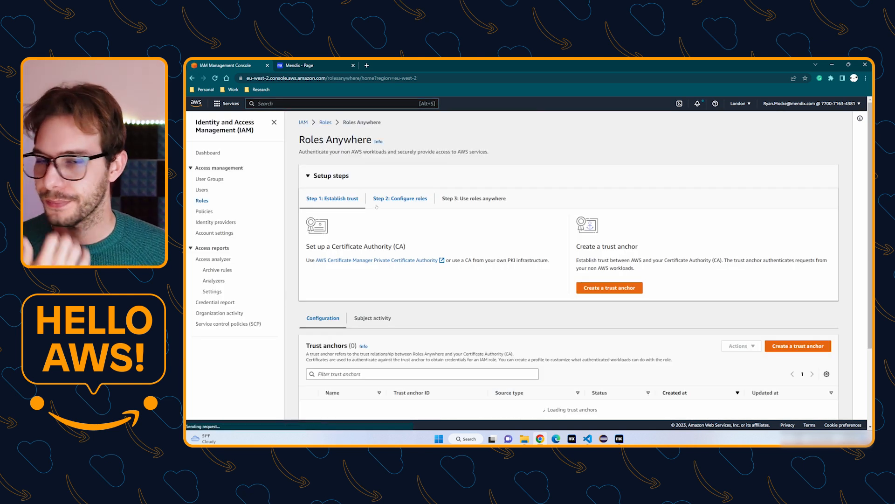
{"action": "left_click", "coordinate": [372, 186]}
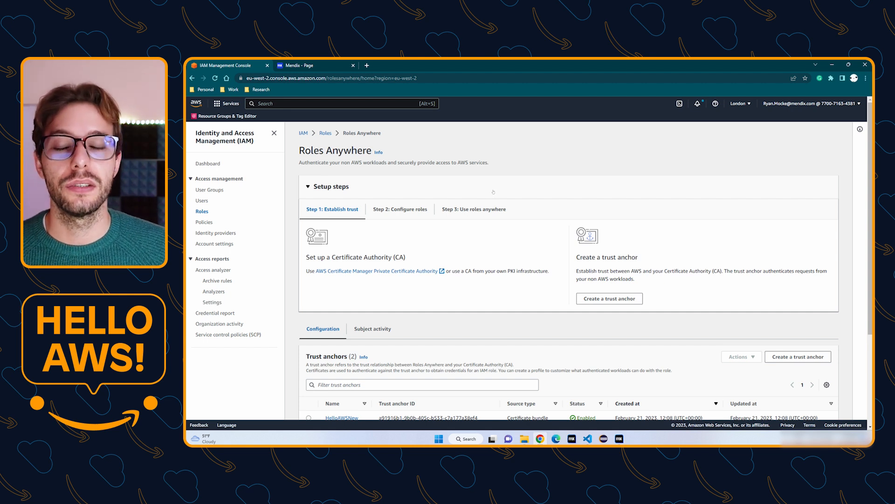
{"action": "left_click", "coordinate": [599, 299]}
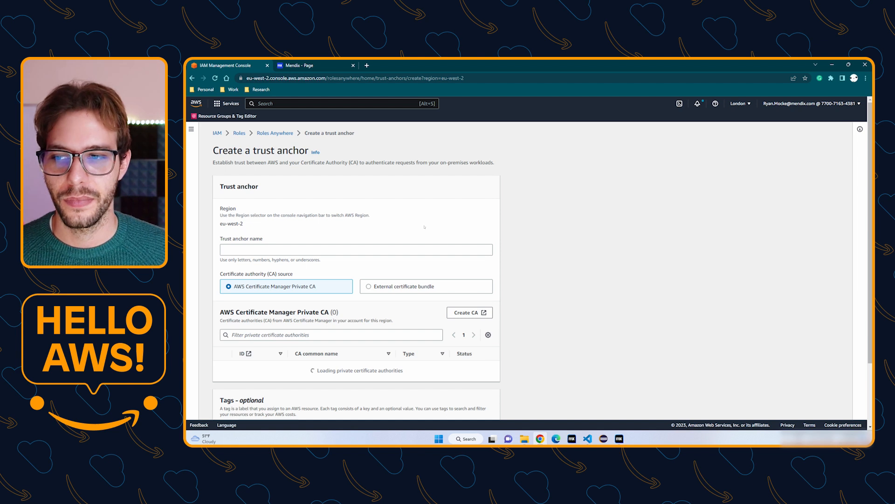
Name the trust anchor HelloAWS and choose External certificate bundle as its CA source.
{"action": "left_click", "coordinate": [253, 247]}
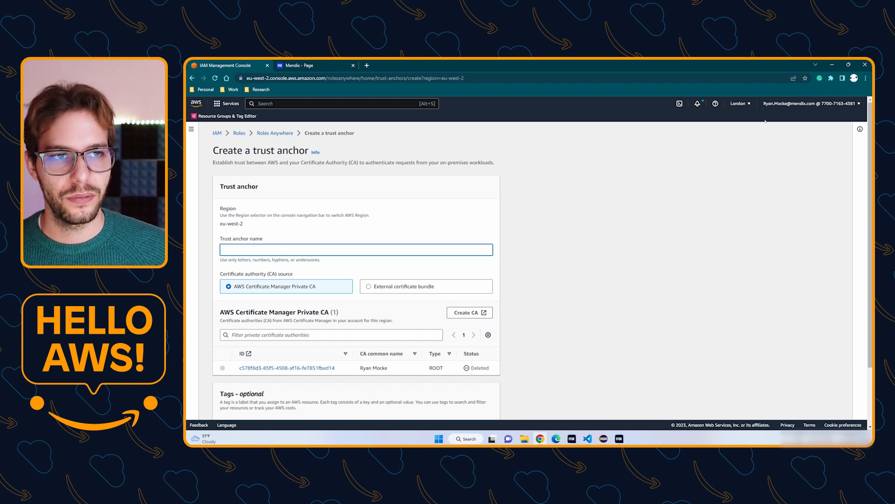
{"action": "left_click", "coordinate": [747, 103]}
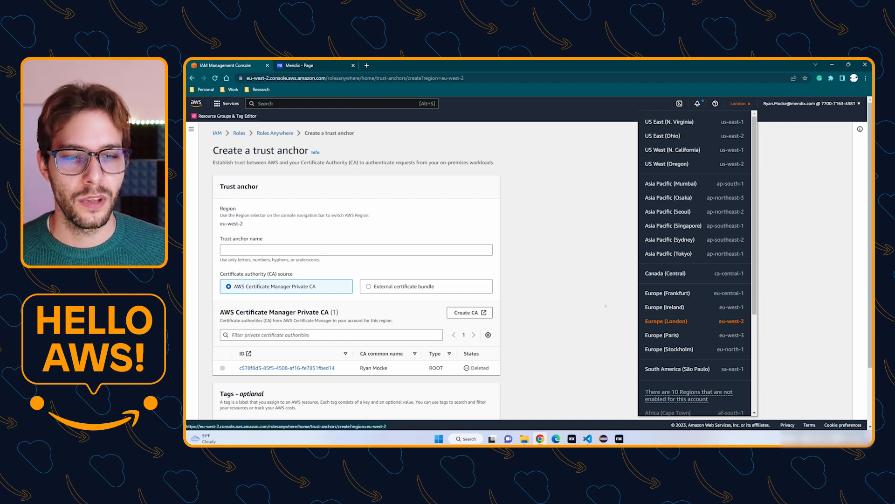
{"action": "left_click", "coordinate": [748, 104]}
{"action": "scroll", "coordinate": [277, 238], "scroll_direction": "down", "scroll_amount": 1}
{"action": "left_click", "coordinate": [277, 238]}
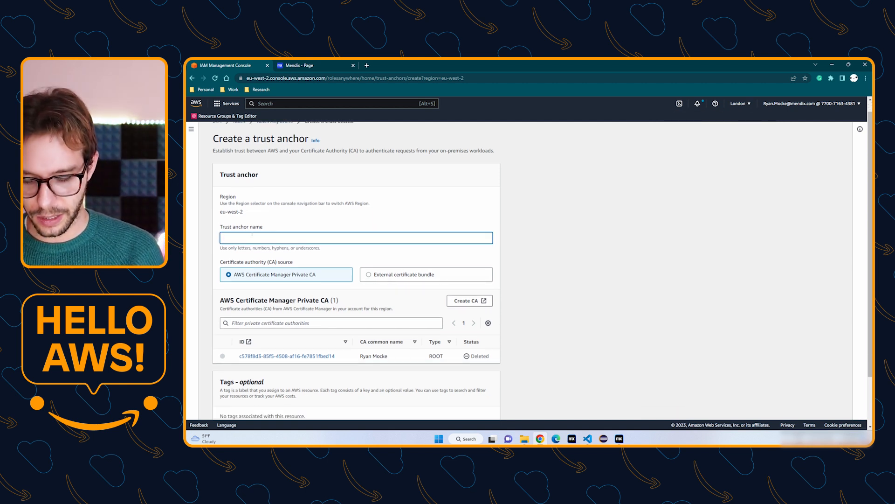
{"action": "type", "text": "HelloAWS"}
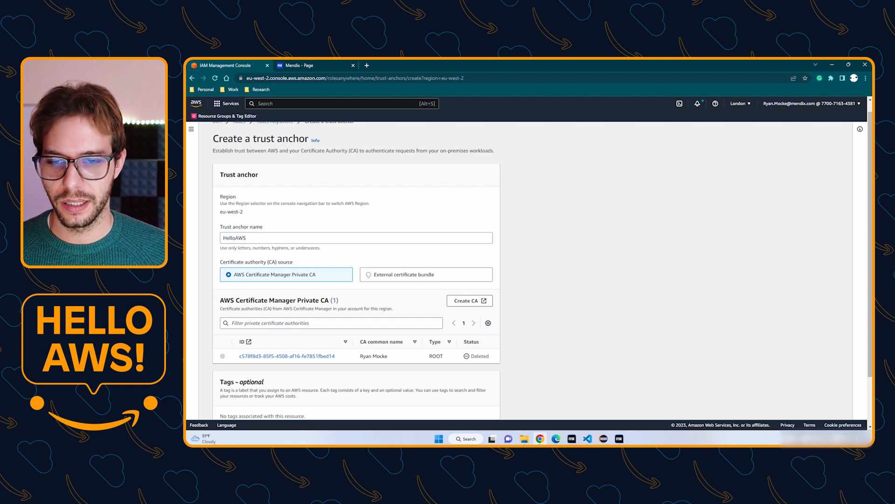
{"action": "left_click", "coordinate": [368, 274]}
{"action": "scroll", "coordinate": [392, 272], "scroll_direction": "down", "scroll_amount": 1}
{"action": "scroll", "coordinate": [392, 273], "scroll_direction": "down", "scroll_amount": 2}
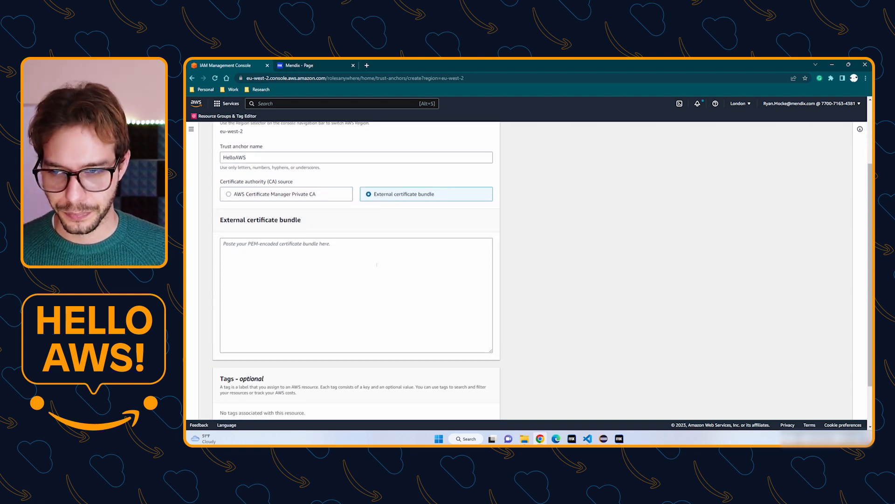
{"action": "left_click", "coordinate": [620, 439]}
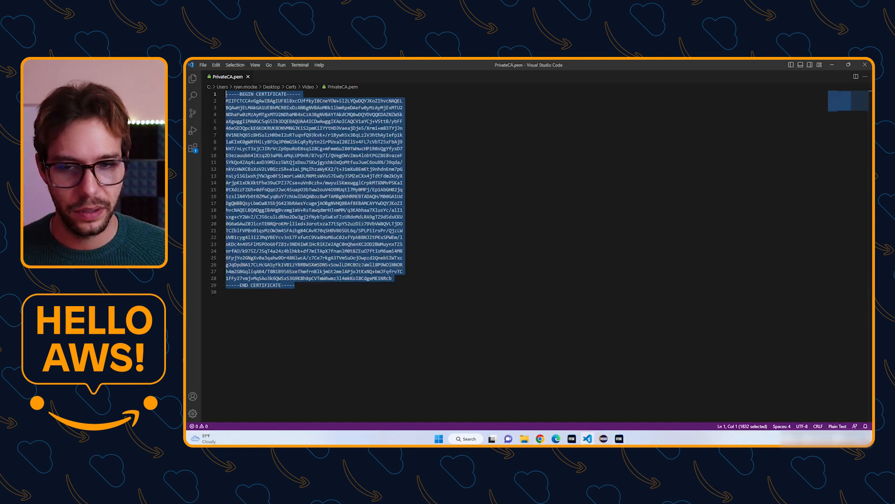
Copy the full PrivateCA.pem certificate text from Visual Studio Code and return to Chrome.
{"action": "left_click", "coordinate": [292, 271]}
{"action": "left_click_drag", "start_coordinate": [298, 285], "coordinate": [221, 94]}
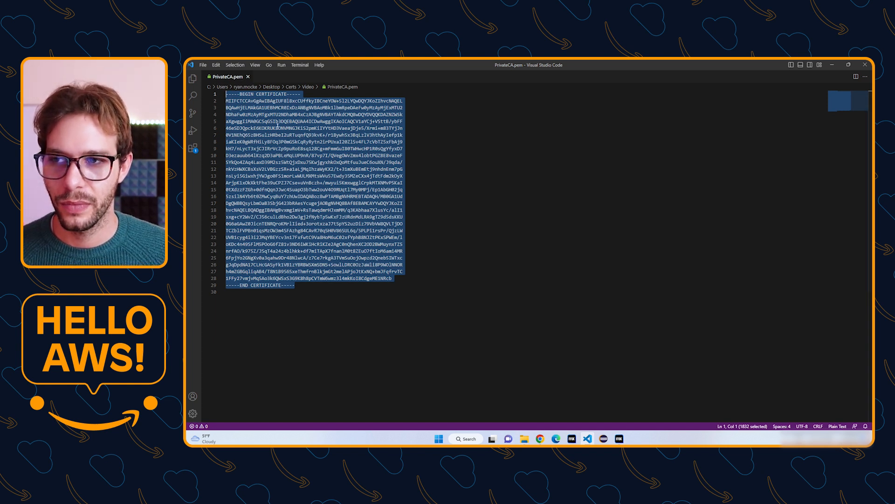
{"action": "right_click", "coordinate": [278, 125]}
{"action": "left_click", "coordinate": [297, 160]}
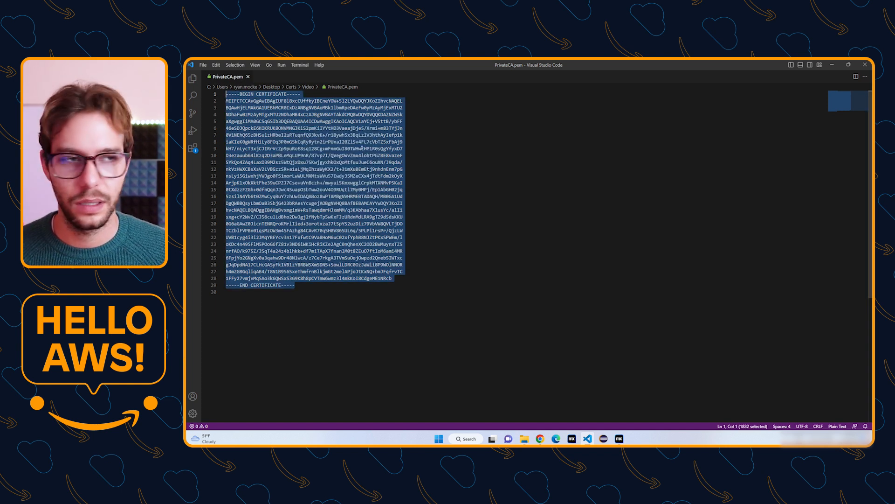
{"action": "left_click", "coordinate": [833, 64]}
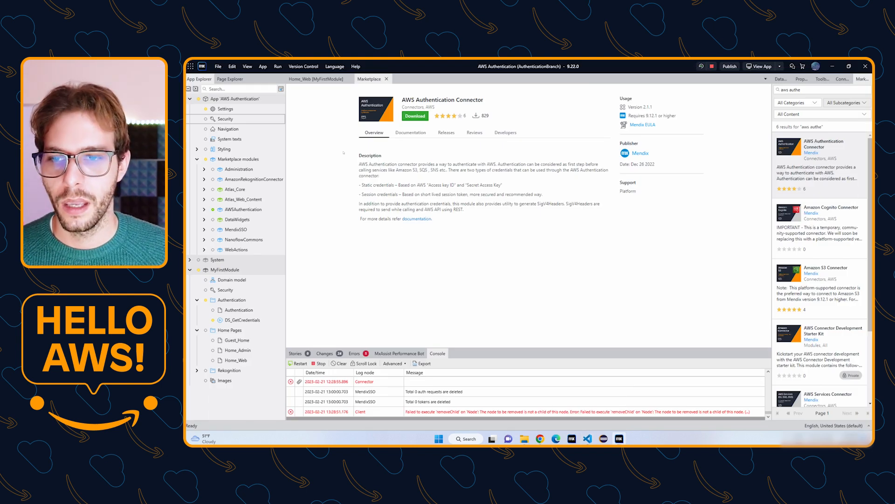
{"action": "left_click", "coordinate": [540, 438]}
Paste the PrivateCA.pem certificate as the bundle, create the HelloAWS trust anchor, and begin a new role.
{"action": "left_click", "coordinate": [308, 230]}
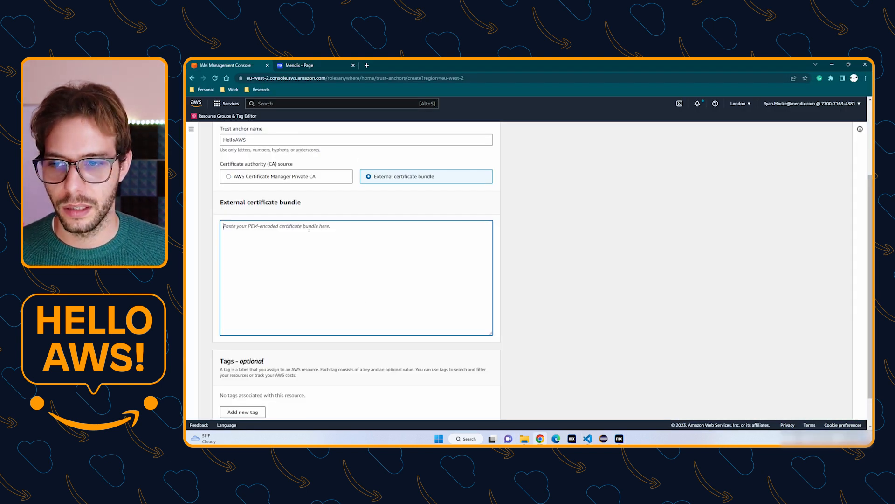
{"action": "key", "text": "ctrl+v"}
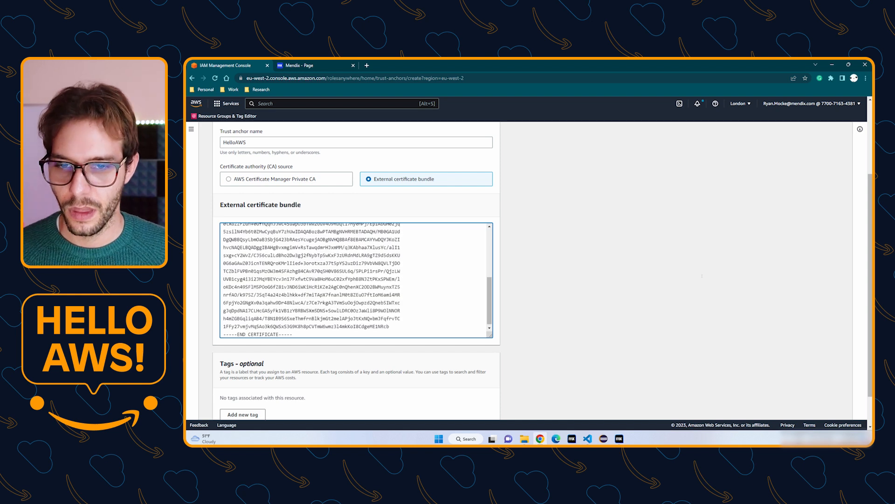
{"action": "scroll", "coordinate": [702, 276], "scroll_direction": "down", "scroll_amount": 1}
{"action": "left_click", "coordinate": [460, 407]}
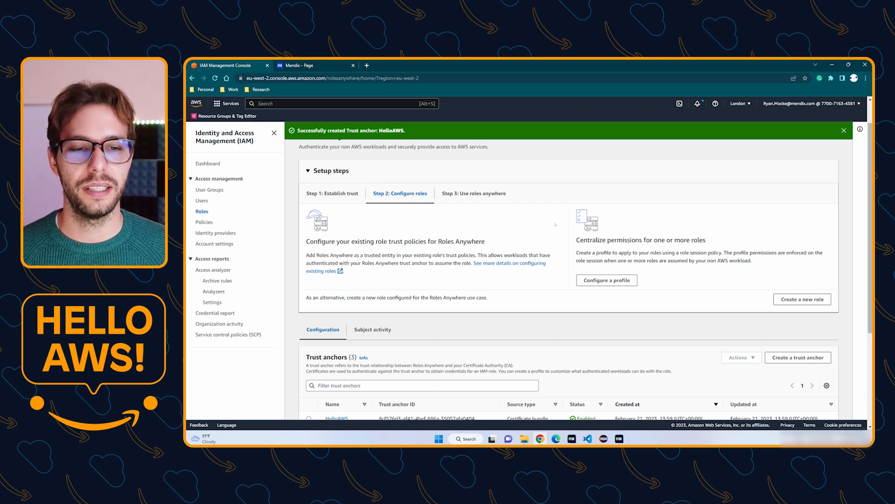
{"action": "left_click", "coordinate": [785, 299]}
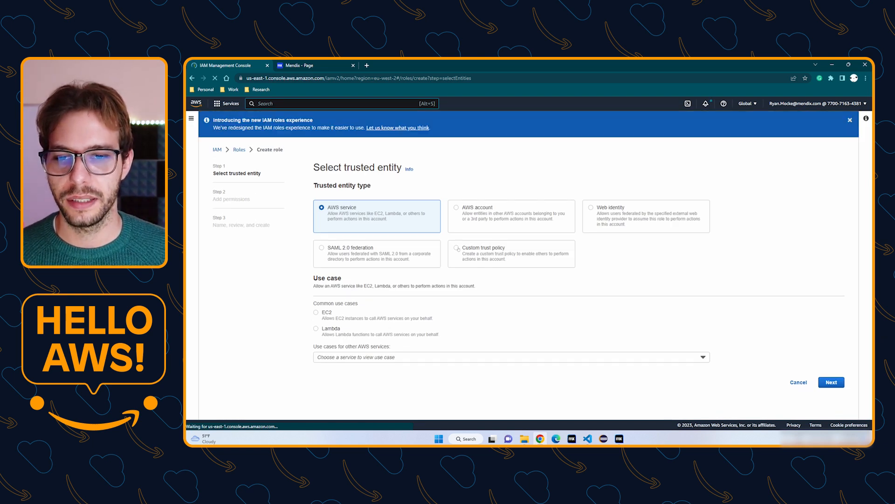
Replace the custom trust policy with the Roles Anywhere policy allowing AssumeRole, SetSourceIdentity and TagSession.
{"action": "left_click", "coordinate": [457, 249]}
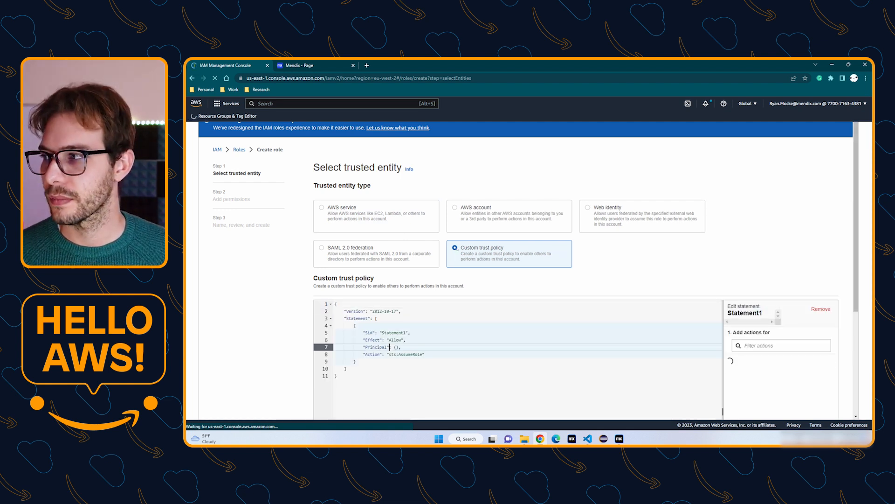
{"action": "scroll", "coordinate": [449, 247], "scroll_direction": "down", "scroll_amount": 1}
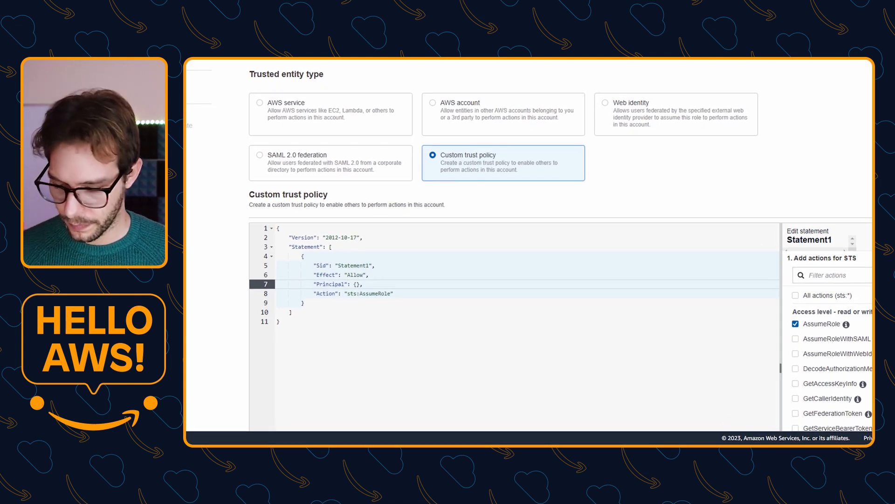
{"action": "left_click", "coordinate": [297, 314]}
{"action": "key", "text": "ctrl+a"}
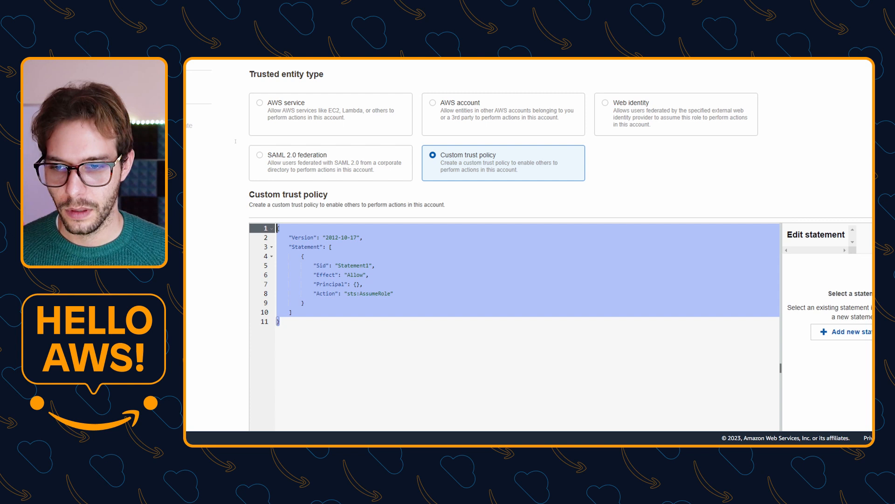
{"action": "key", "text": "ctrl+v"}
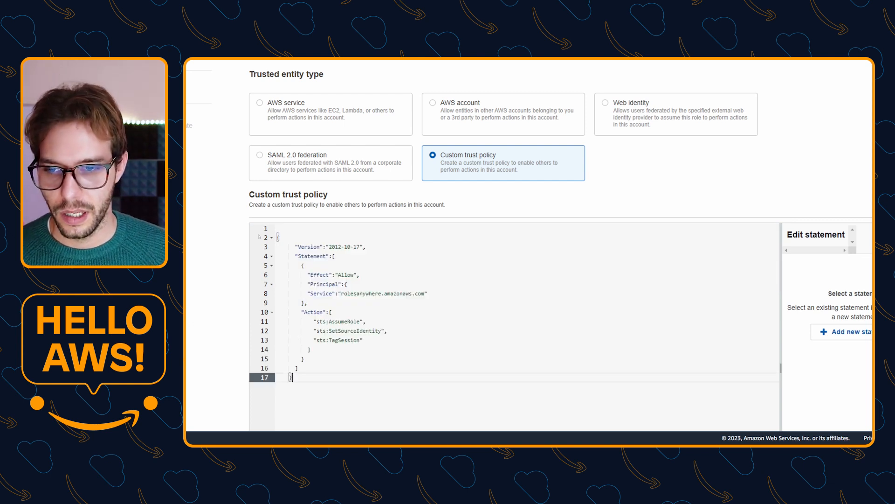
{"action": "left_click", "coordinate": [277, 237]}
{"action": "key", "text": "BackSpace"}
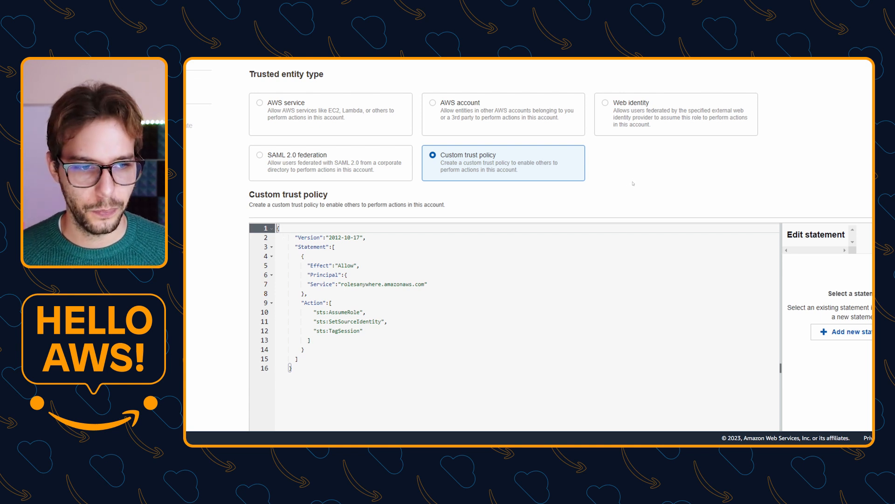
{"action": "scroll", "coordinate": [634, 183], "scroll_direction": "down", "scroll_amount": 3}
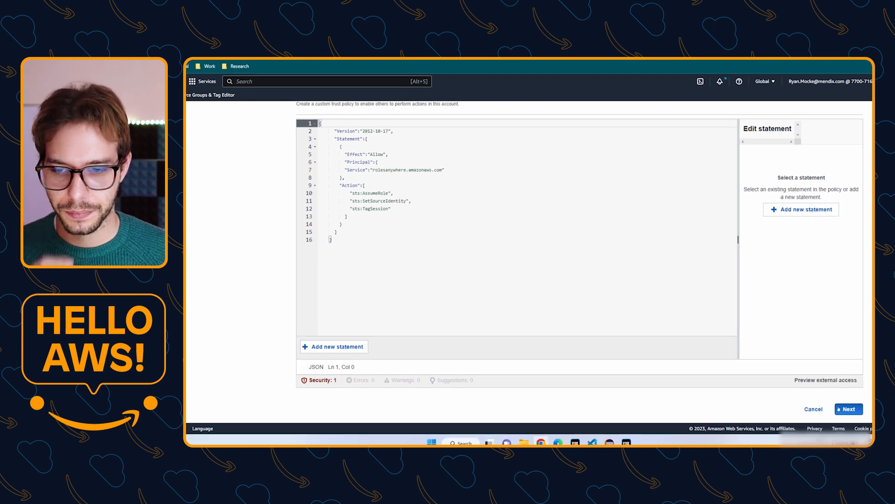
{"action": "left_click", "coordinate": [841, 409]}
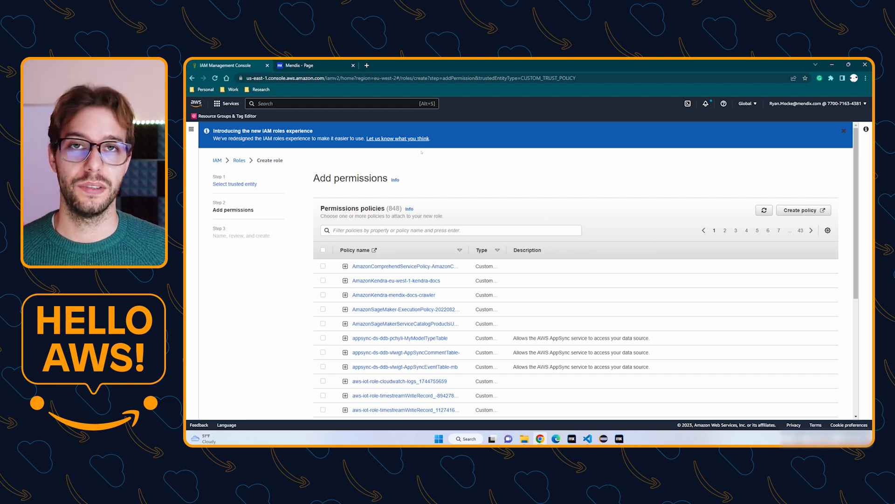
Filter by 'rekognition' and select ReadOnlyAccess, FullAccess, ServiceRole and CustomLabelsFullAccess policies.
{"action": "left_click", "coordinate": [366, 230]}
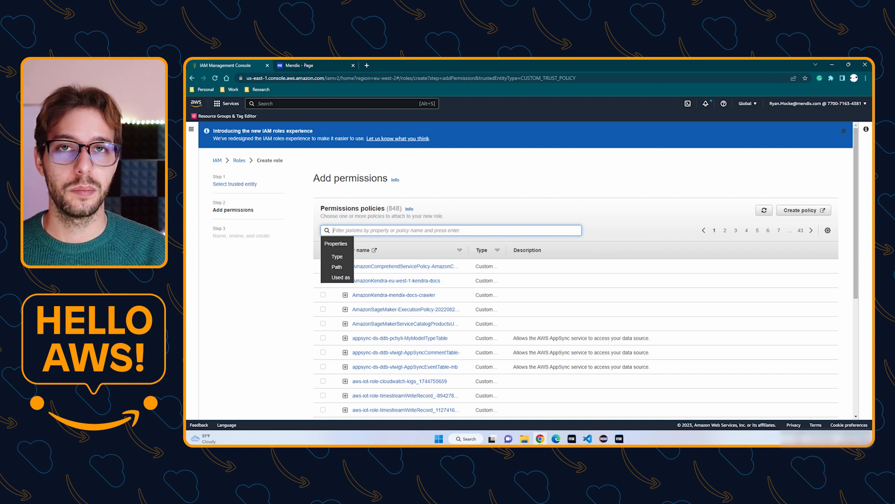
{"action": "type", "text": "rekogn"}
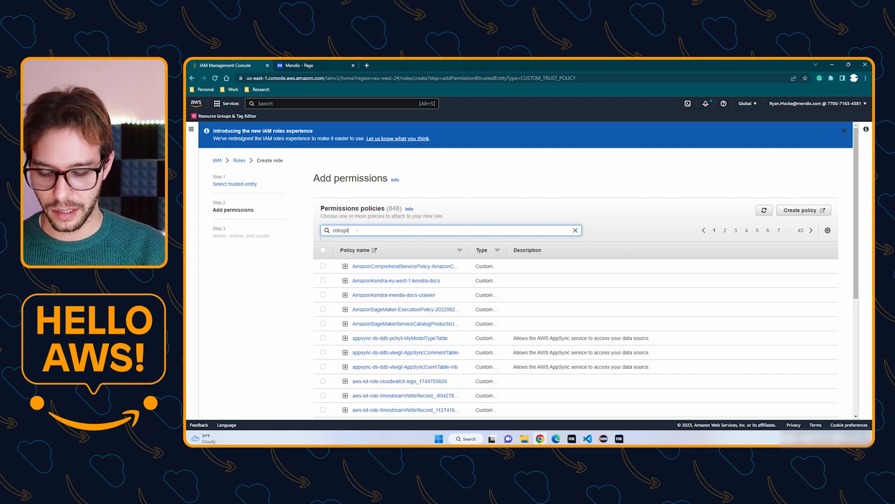
{"action": "type", "text": "ition"}
{"action": "key", "text": "Return"}
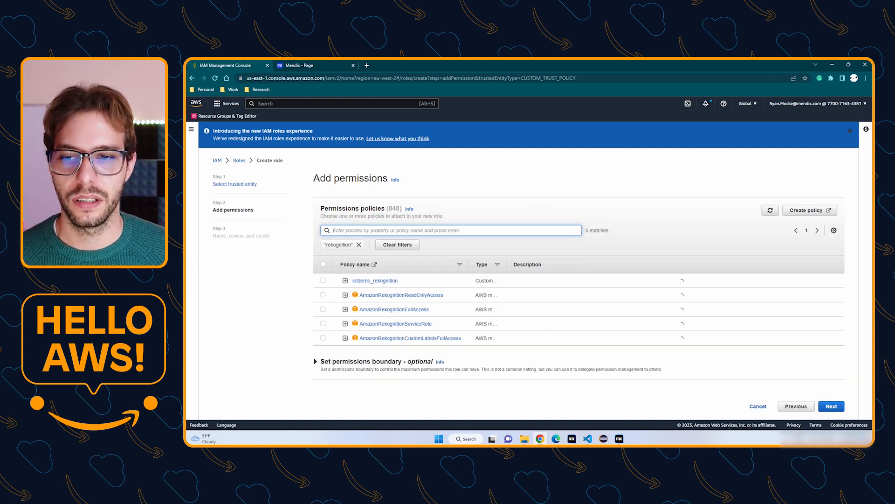
{"action": "left_click", "coordinate": [323, 295]}
{"action": "left_click", "coordinate": [323, 309]}
{"action": "left_click", "coordinate": [323, 323]}
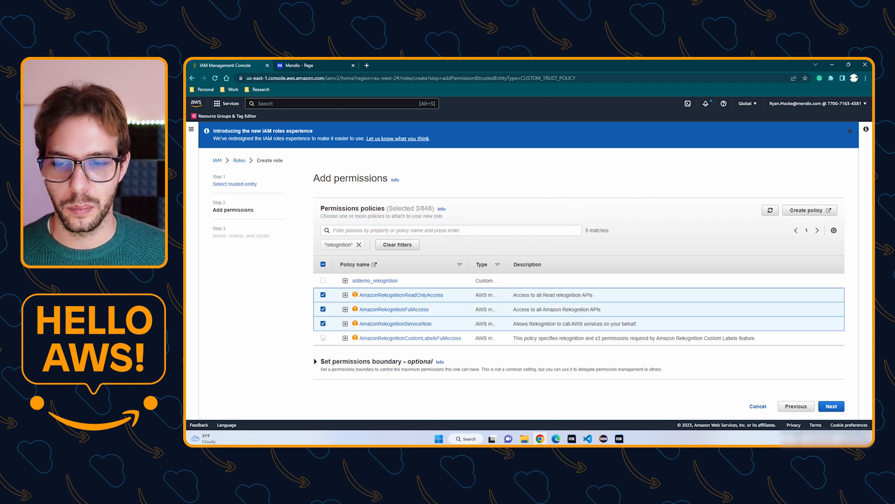
{"action": "left_click", "coordinate": [323, 337]}
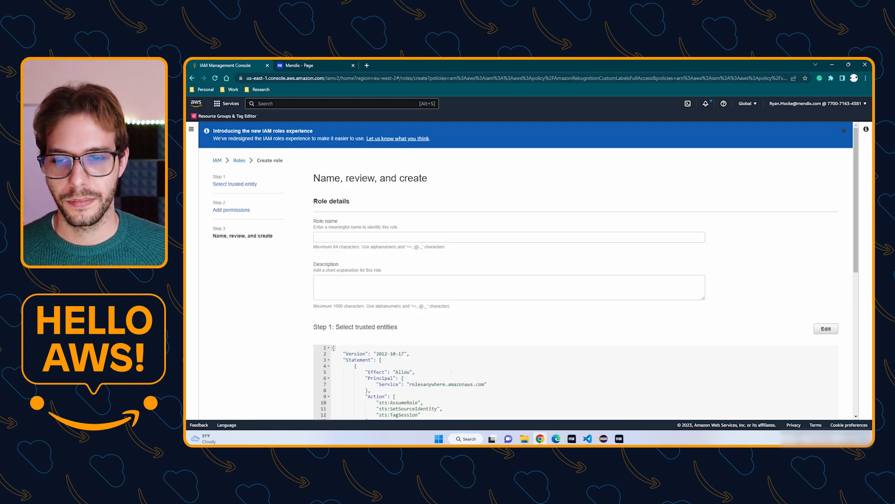
Enter HelloAWSVideo as the role name and review the role's settings.
{"action": "left_click", "coordinate": [344, 237]}
{"action": "type", "text": "HelloAWS"}
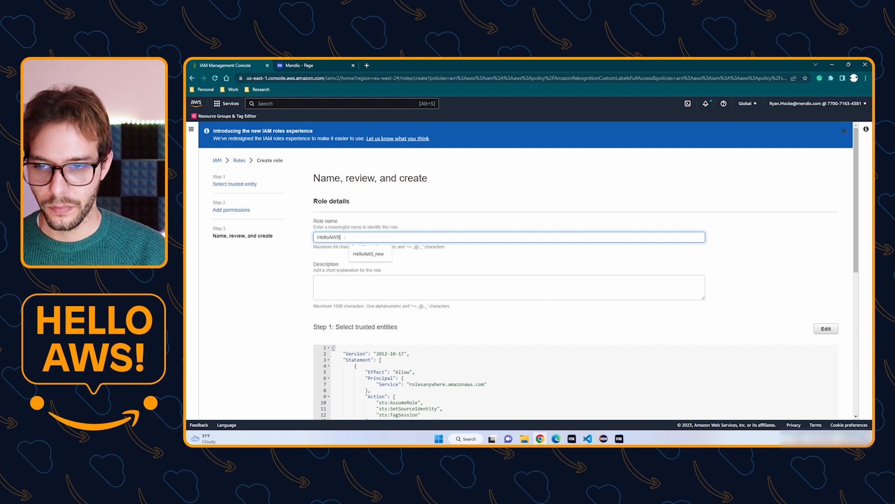
{"action": "type", "text": "Video"}
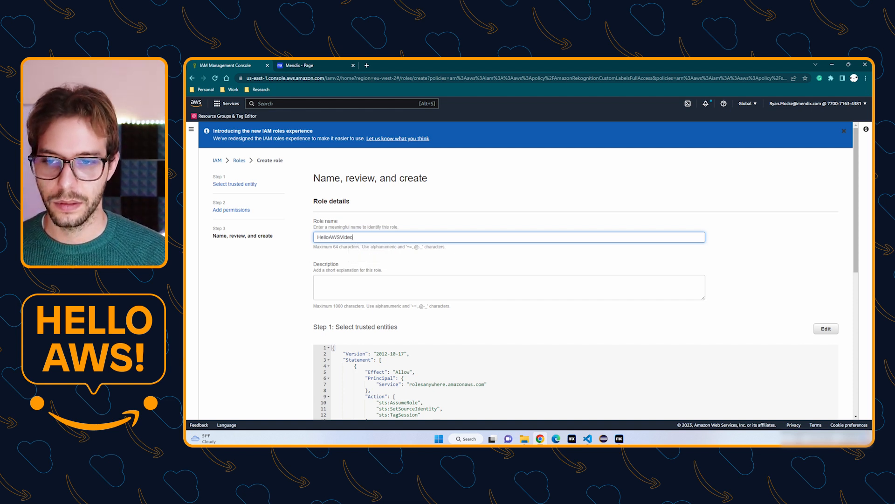
{"action": "scroll", "coordinate": [433, 234], "scroll_direction": "down", "scroll_amount": 5}
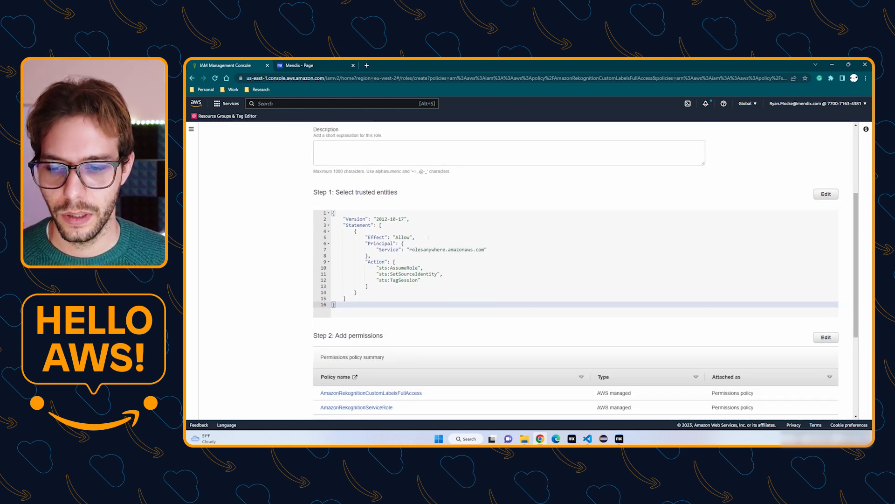
{"action": "scroll", "coordinate": [389, 291], "scroll_direction": "down", "scroll_amount": 2}
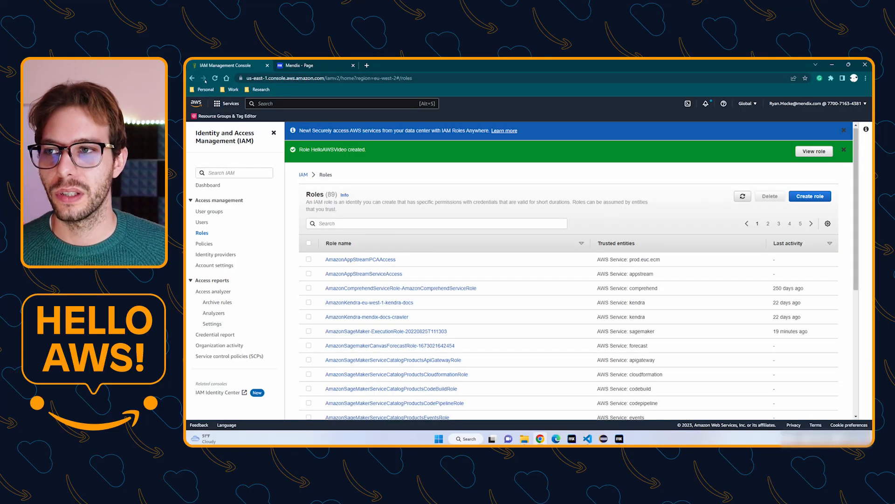
Start a Roles Anywhere profile named HelloAWSVideo that uses the HelloAWSVideo role.
{"action": "left_click", "coordinate": [192, 78]}
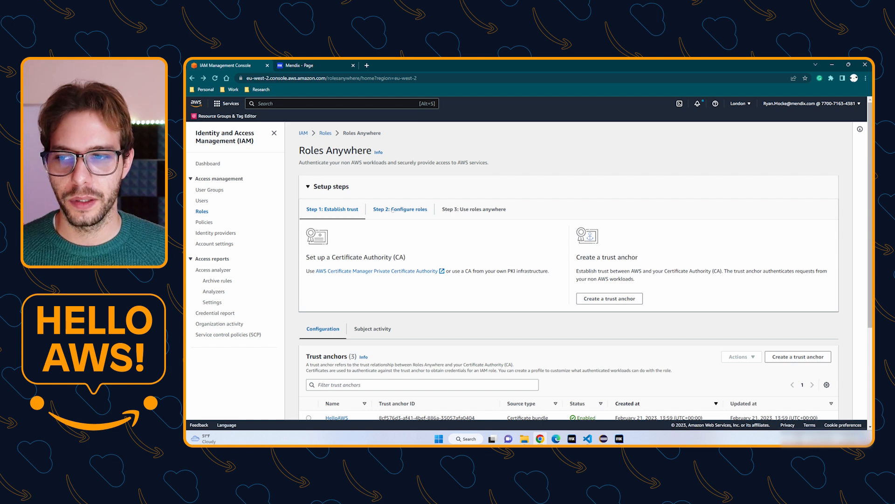
{"action": "left_click", "coordinate": [393, 210]}
{"action": "left_click", "coordinate": [610, 296]}
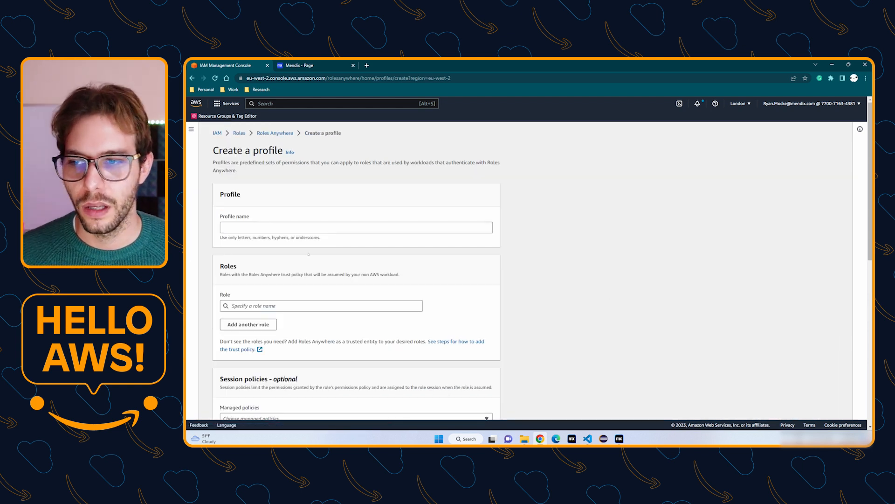
{"action": "left_click", "coordinate": [304, 228]}
{"action": "type", "text": "HelloAWS"}
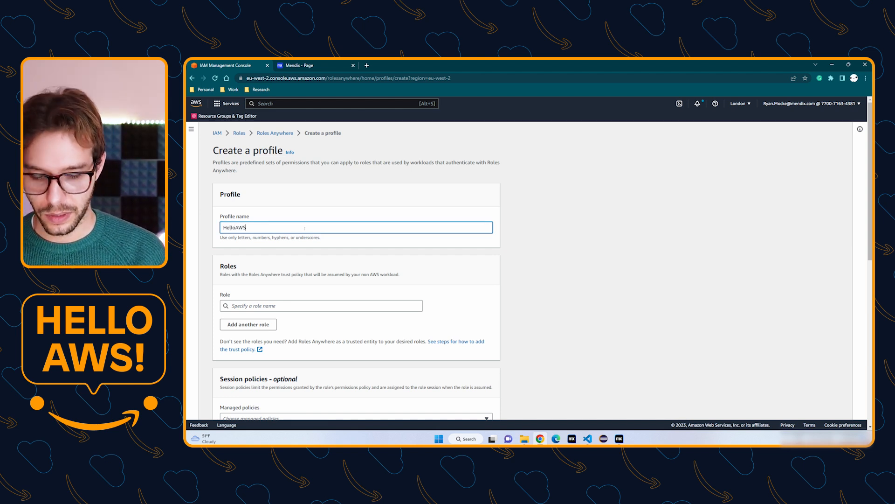
{"action": "type", "text": "Video"}
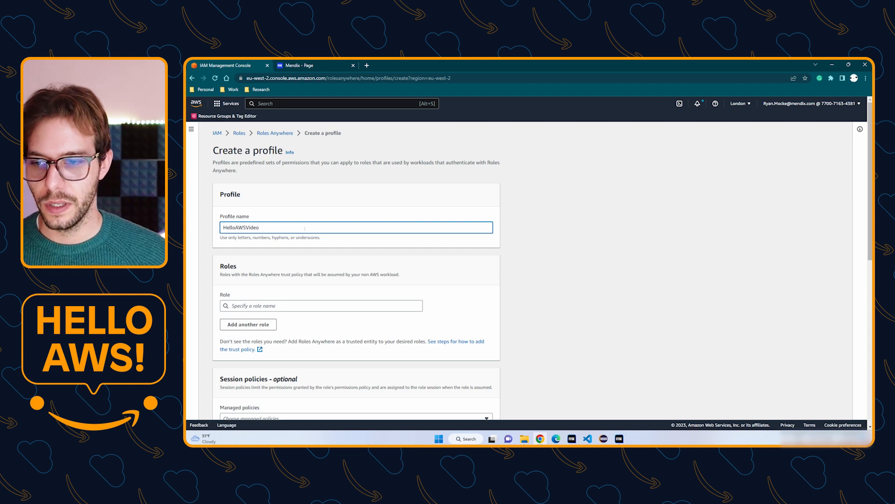
{"action": "left_click", "coordinate": [279, 307]}
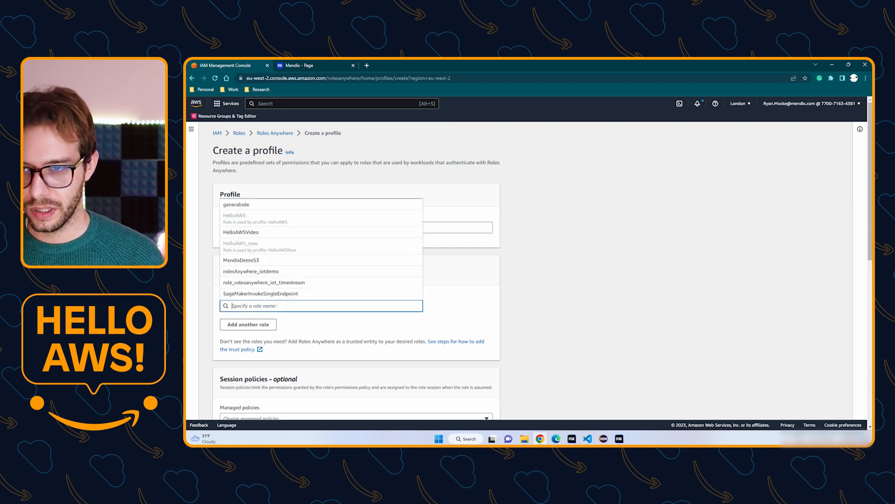
{"action": "left_click", "coordinate": [248, 232]}
Add the four AmazonRekognition managed session policies and create the profile.
{"action": "scroll", "coordinate": [276, 267], "scroll_direction": "down", "scroll_amount": 5}
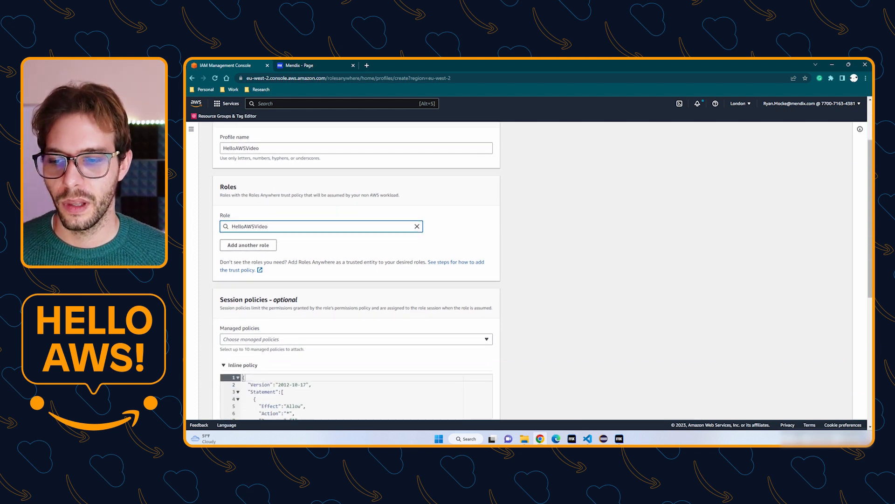
{"action": "left_click", "coordinate": [354, 165]}
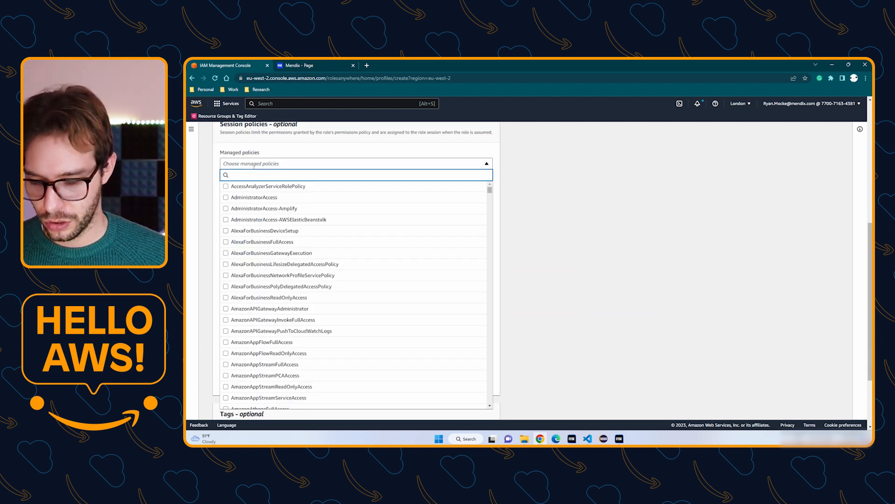
{"action": "type", "text": "rekog"}
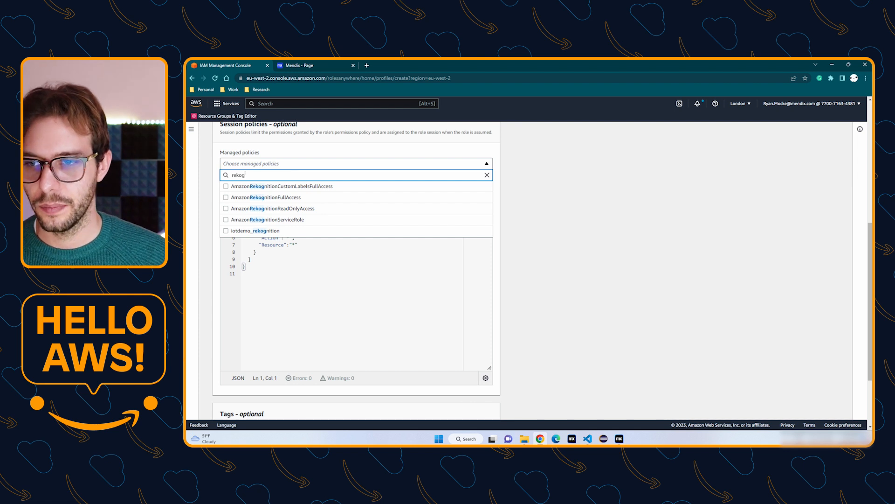
{"action": "left_click", "coordinate": [225, 197]}
{"action": "left_click", "coordinate": [226, 208]}
{"action": "left_click", "coordinate": [226, 219]}
{"action": "left_click", "coordinate": [226, 186]}
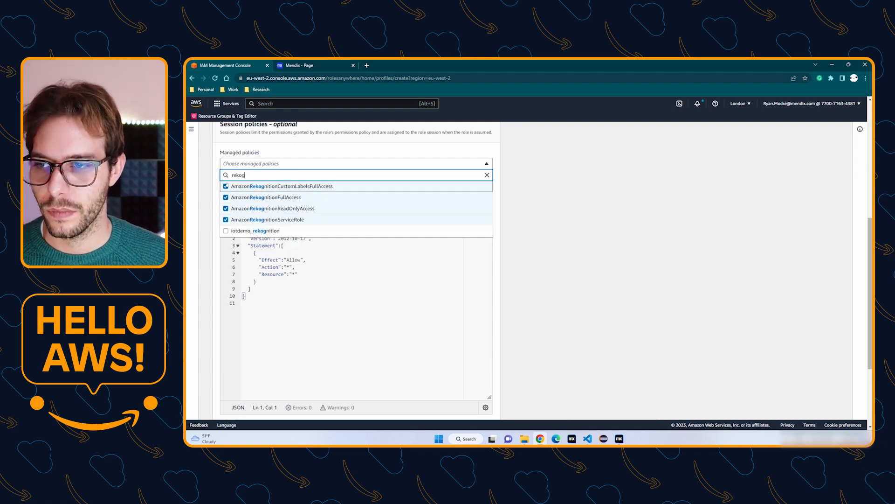
{"action": "left_click", "coordinate": [524, 271]}
{"action": "scroll", "coordinate": [524, 311], "scroll_direction": "down", "scroll_amount": 4}
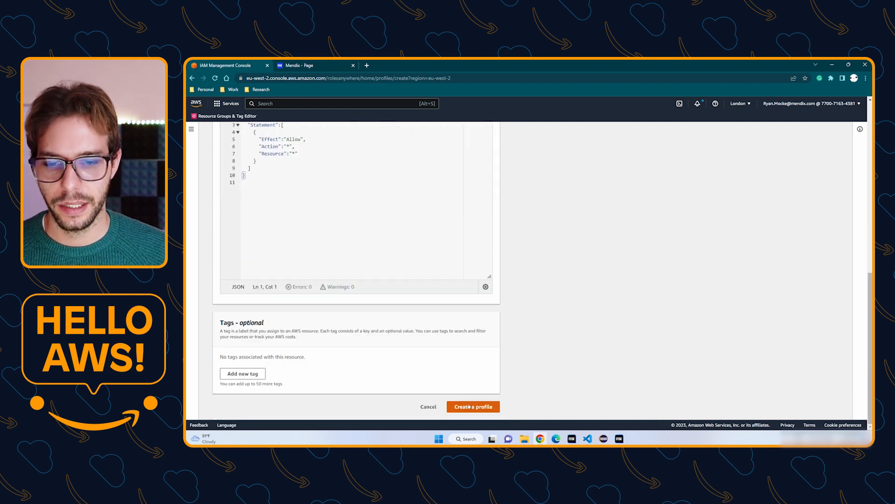
{"action": "left_click", "coordinate": [463, 407]}
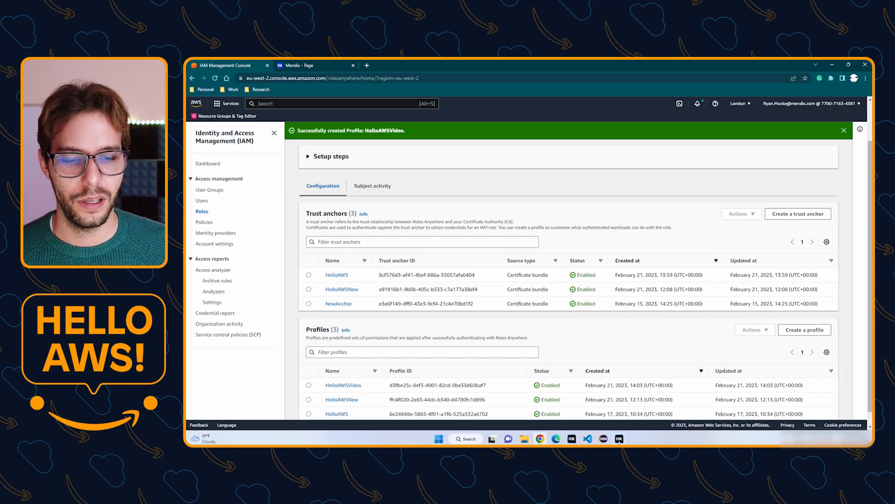
{"action": "left_click", "coordinate": [619, 439]}
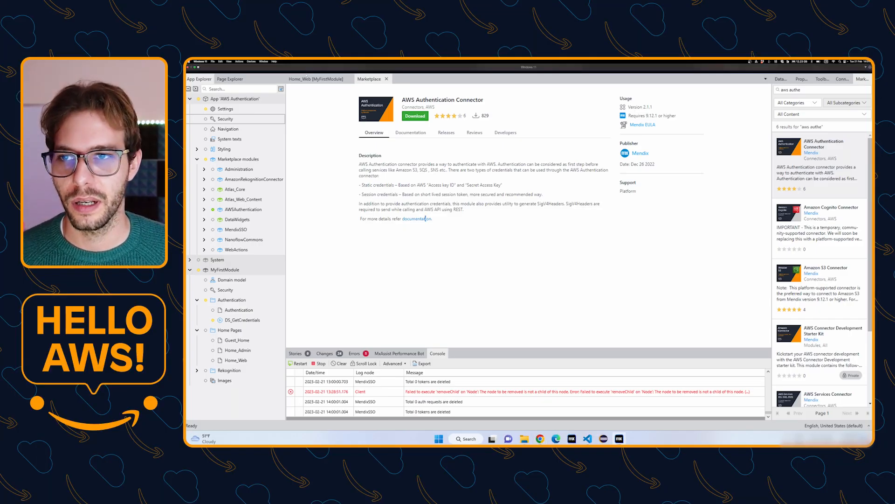
Open the DS_GetCredentials microflow via Home_Web's Authentication Connector page and Credentials data view.
{"action": "left_click", "coordinate": [316, 79]}
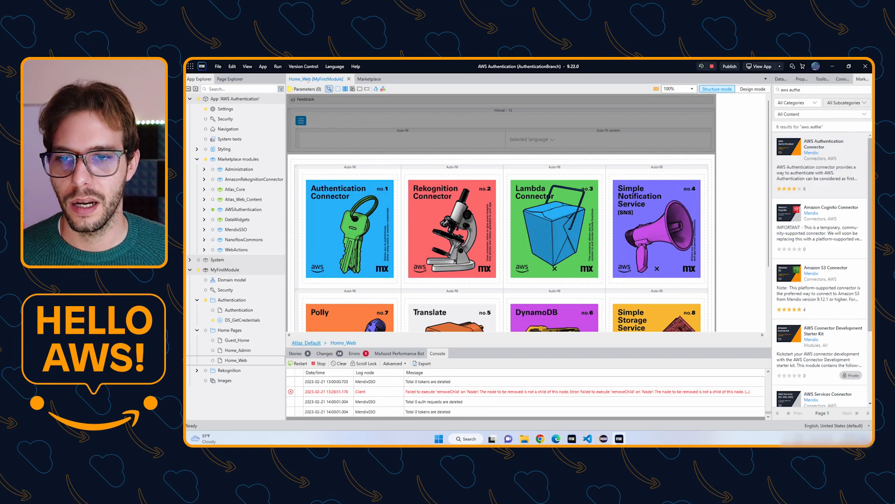
{"action": "right_click", "coordinate": [302, 179]}
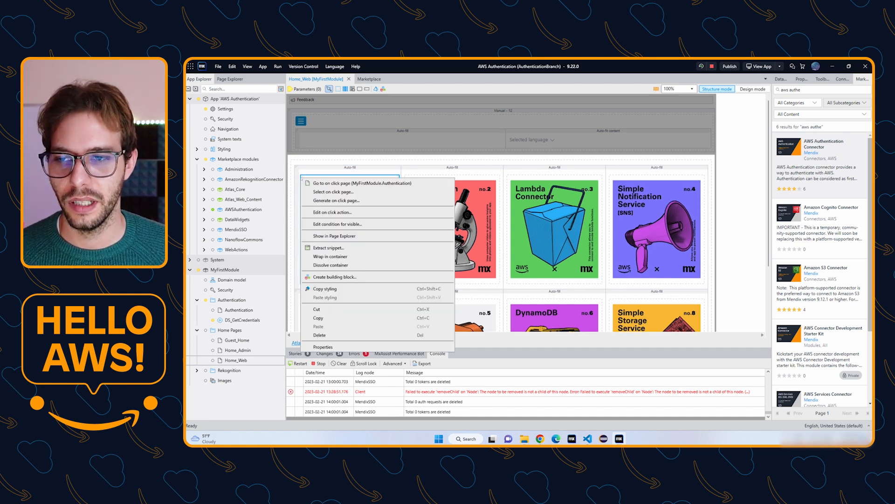
{"action": "left_click", "coordinate": [348, 183]}
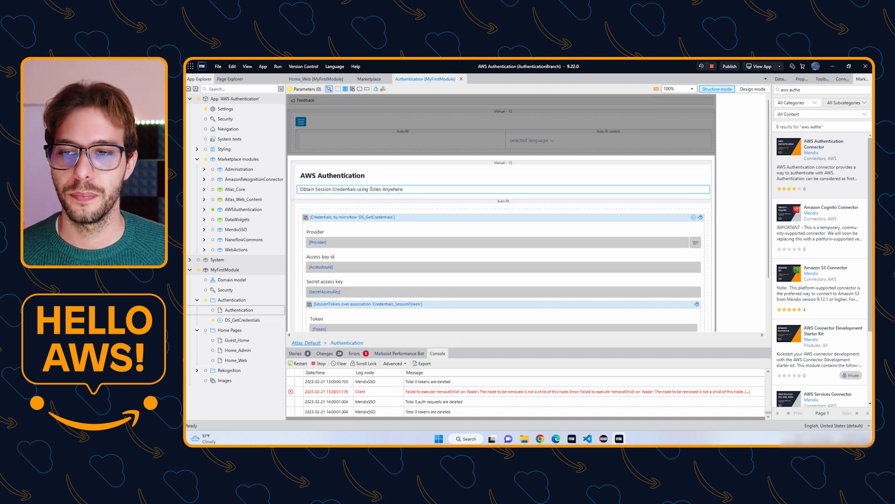
{"action": "scroll", "coordinate": [335, 194], "scroll_direction": "down", "scroll_amount": 1}
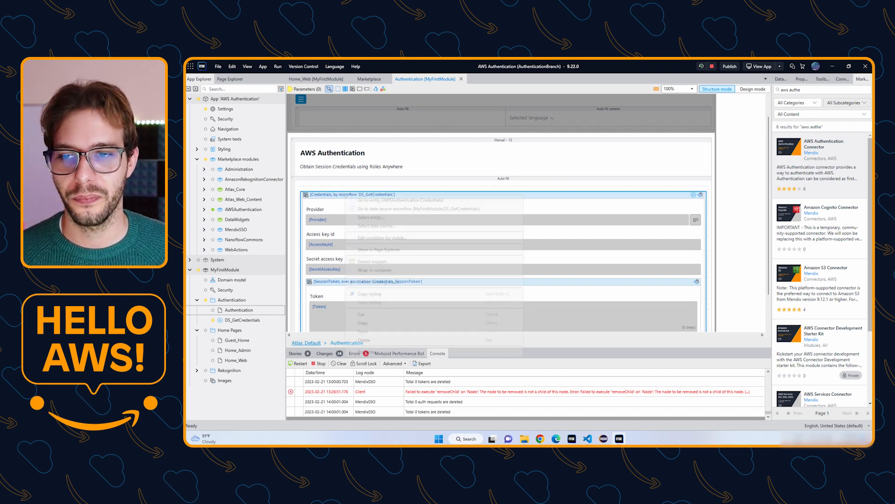
{"action": "right_click", "coordinate": [346, 195]}
{"action": "left_click", "coordinate": [382, 209]}
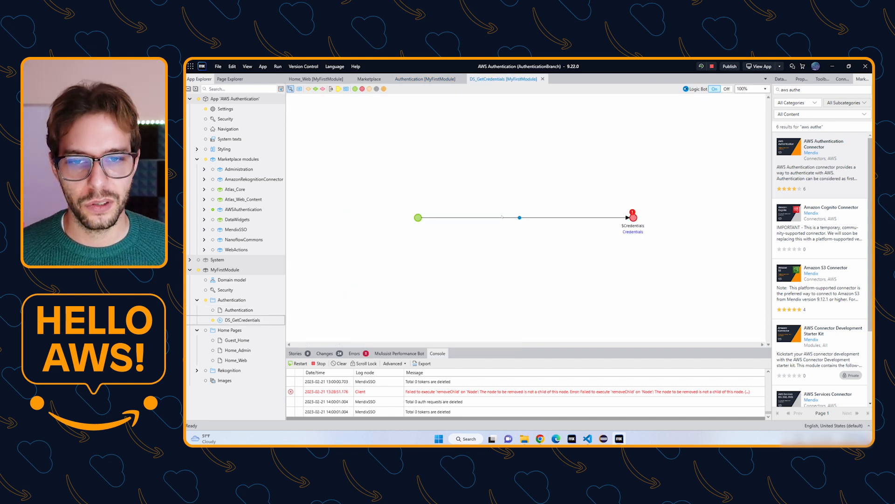
Insert a Get Session Credentials activity into the microflow and open its Region argument editor.
{"action": "right_click", "coordinate": [504, 220]}
{"action": "key", "text": "Down"}
{"action": "key", "text": "Right"}
{"action": "key", "text": "Return"}
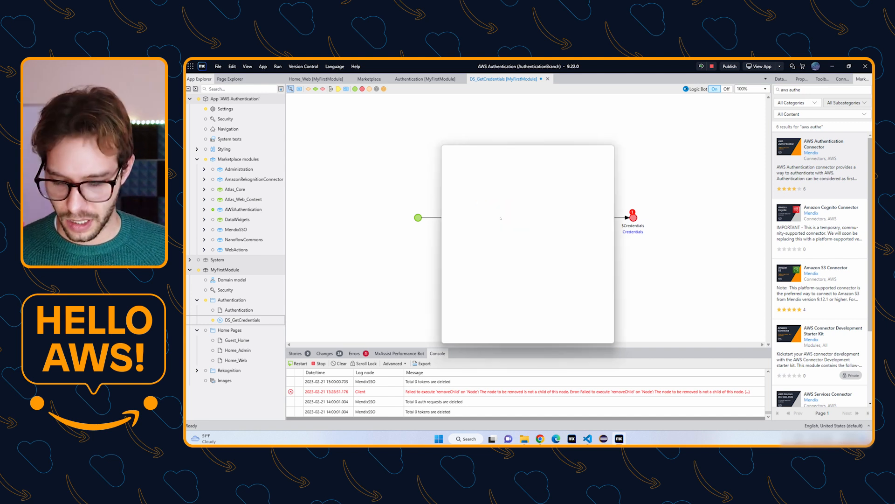
{"action": "type", "text": "crential"}
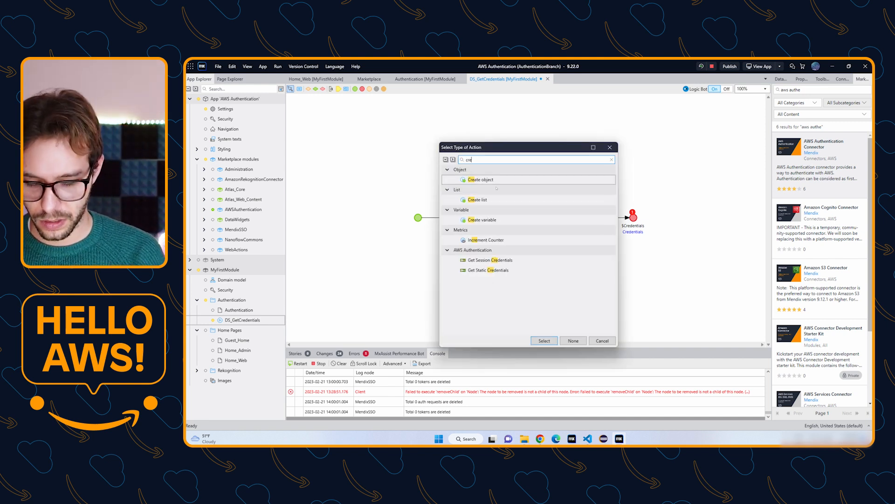
{"action": "key", "text": "BackSpace"}
{"action": "key", "text": "BackSpace"}
{"action": "key", "text": "BackSpace"}
{"action": "key", "text": "BackSpace"}
{"action": "key", "text": "BackSpace"}
{"action": "type", "text": "denti"}
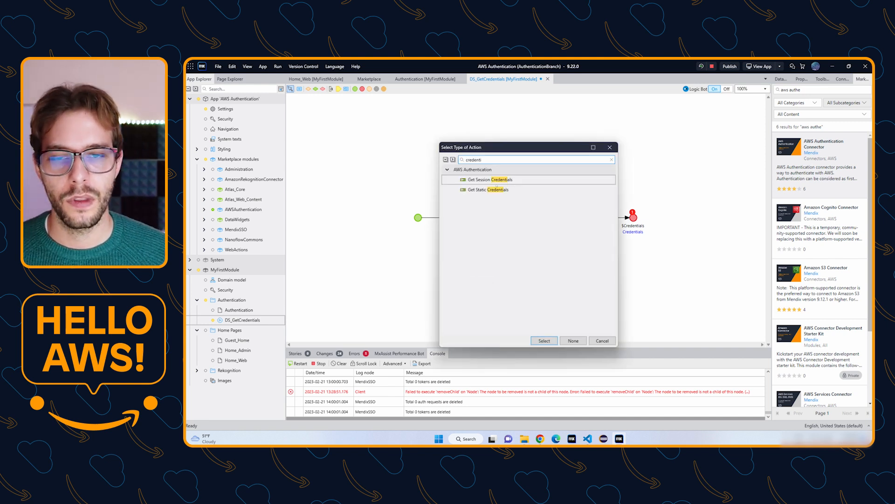
{"action": "double_click", "coordinate": [490, 180]}
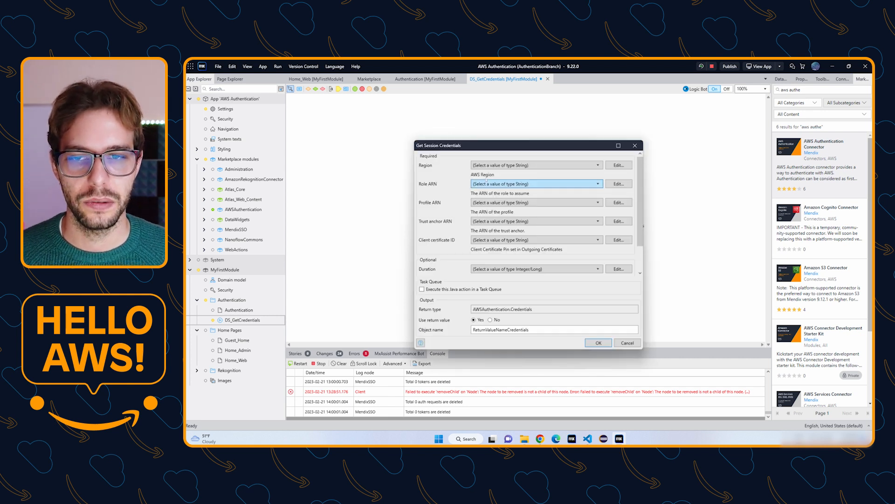
{"action": "left_click_drag", "start_coordinate": [448, 148], "coordinate": [425, 130]}
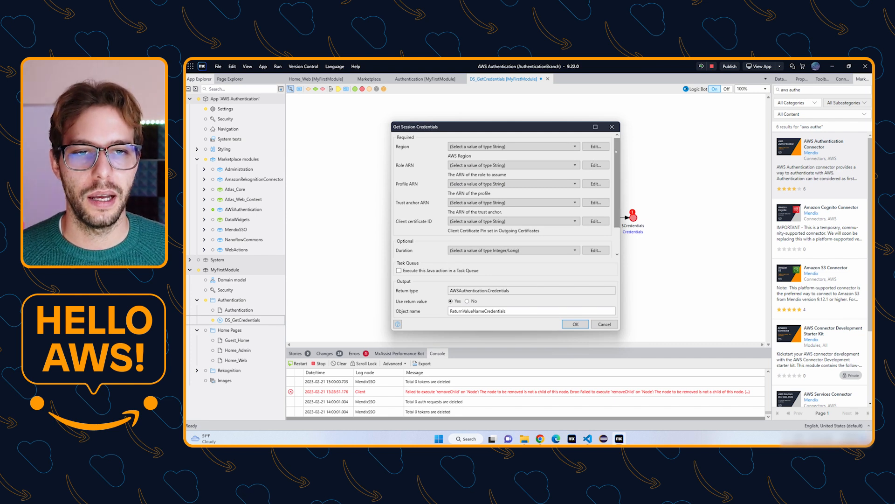
{"action": "scroll", "coordinate": [612, 146], "scroll_direction": "down", "scroll_amount": 2}
{"action": "scroll", "coordinate": [592, 151], "scroll_direction": "up", "scroll_amount": 2}
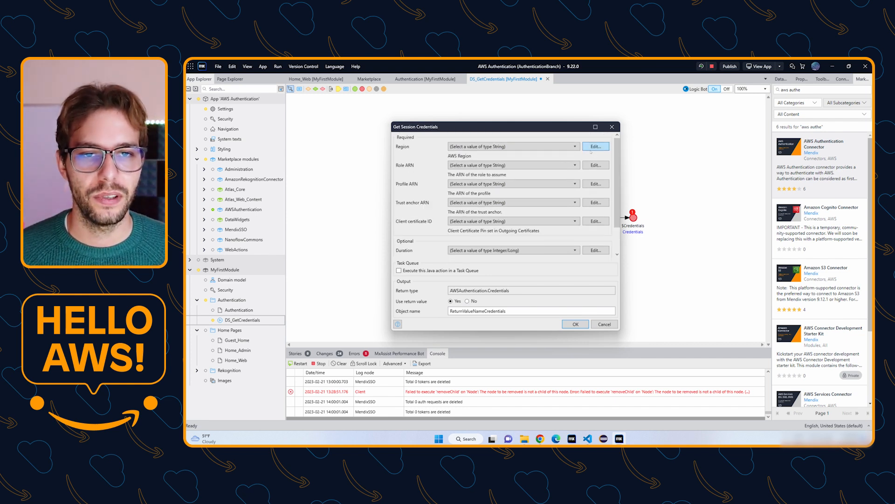
{"action": "left_click", "coordinate": [602, 146]}
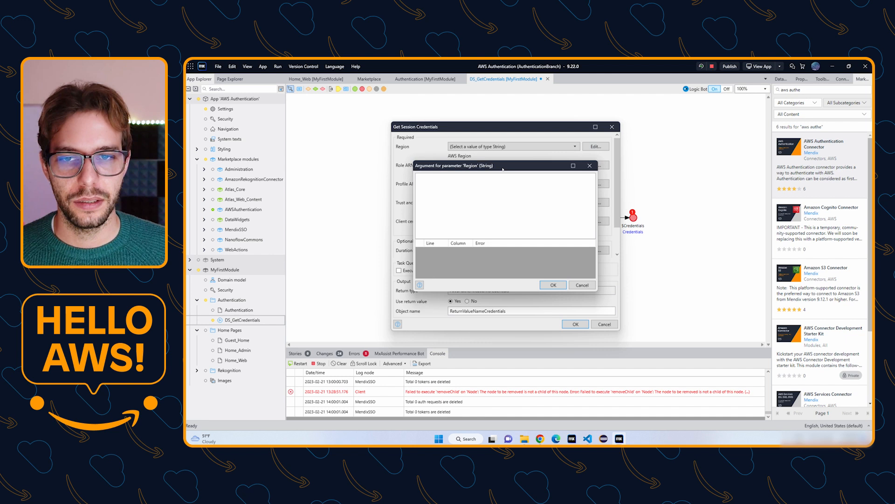
Check the console's region and set the Get Session Credentials Region to 'eu-west-2'.
{"action": "left_click", "coordinate": [540, 438]}
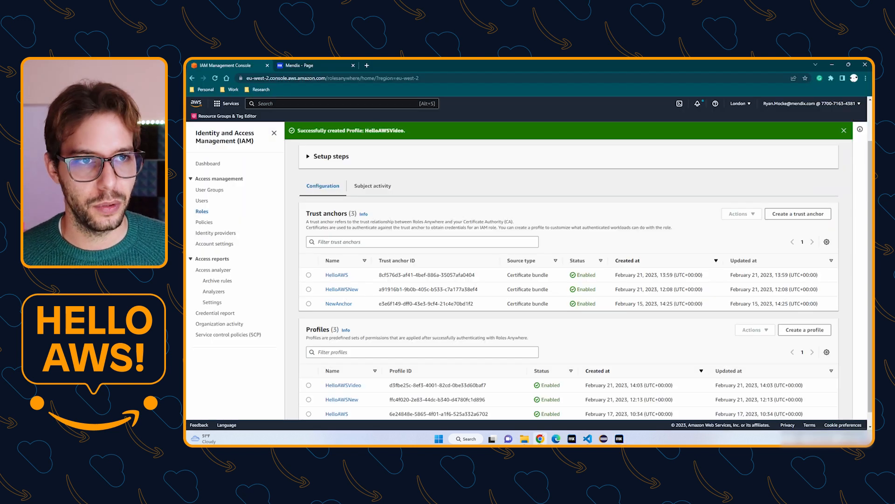
{"action": "left_click", "coordinate": [751, 104]}
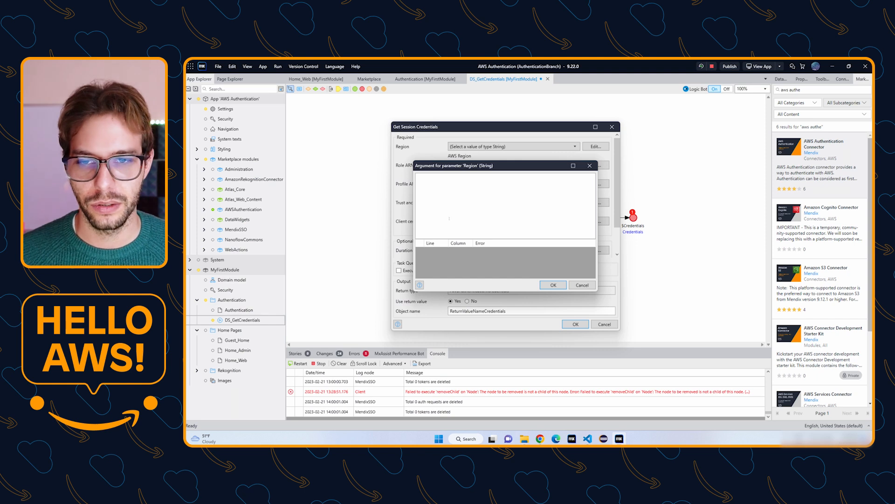
{"action": "type", "text": "'"}
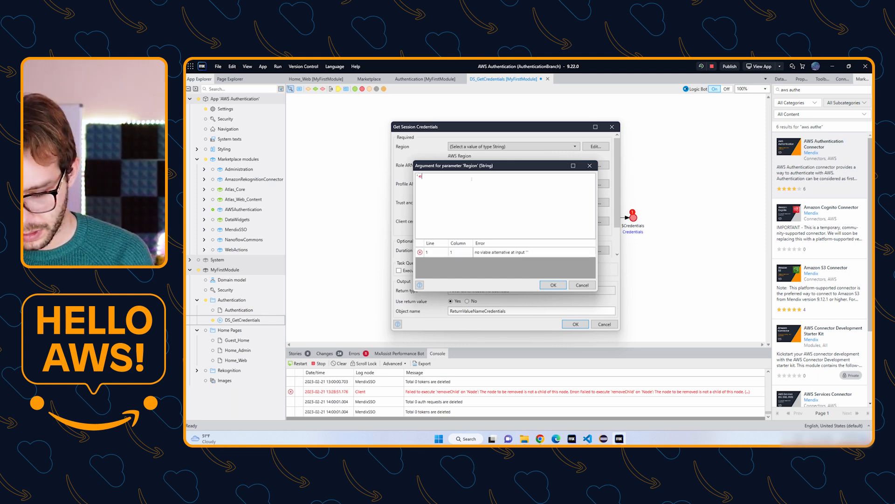
{"action": "type", "text": "eu-west"}
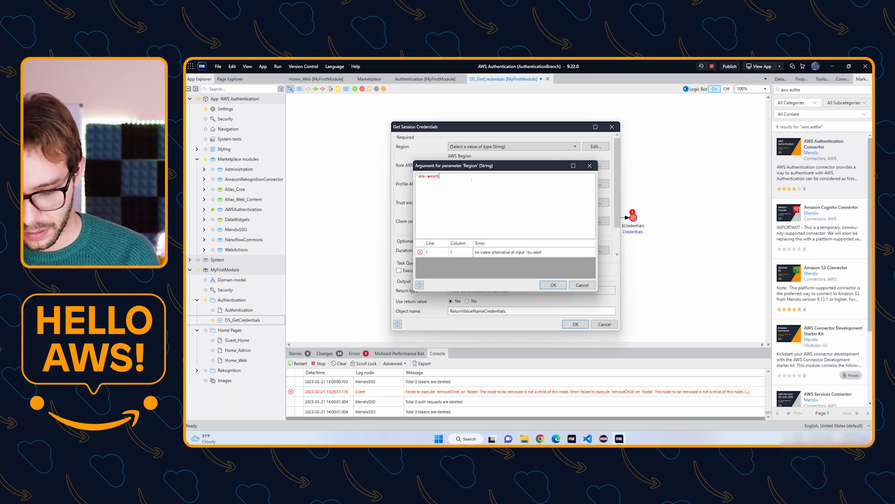
{"action": "type", "text": "-2'"}
{"action": "key", "text": "ctrl+Return"}
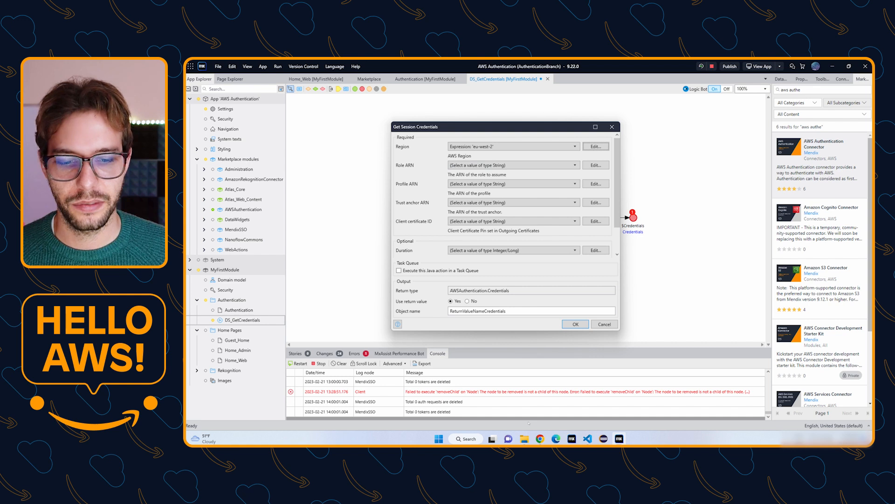
{"action": "left_click", "coordinate": [540, 438]}
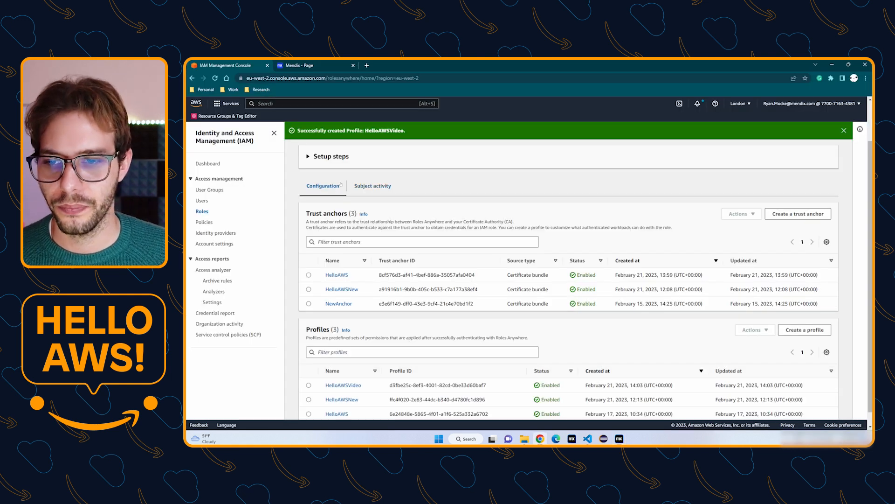
Find the HelloAWSVideo role in IAM Roles by searching 'hello' and copy its ARN.
{"action": "scroll", "coordinate": [559, 280], "scroll_direction": "down", "scroll_amount": 1}
{"action": "left_click", "coordinate": [202, 211]}
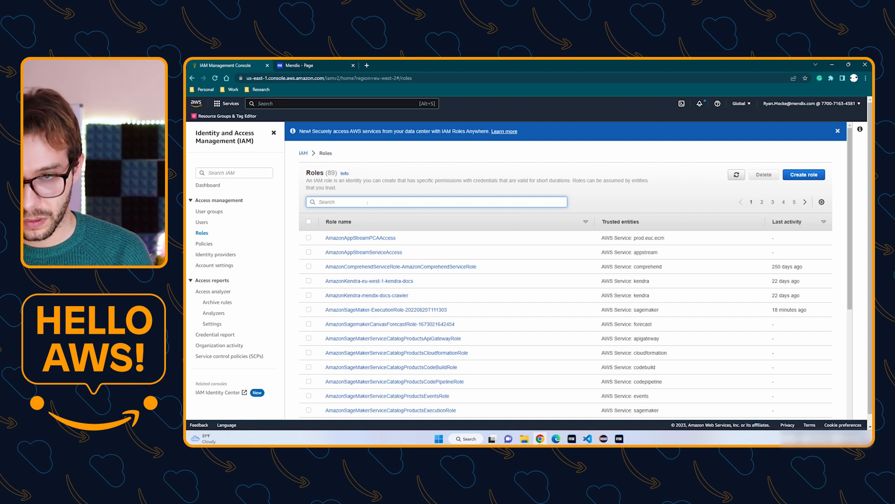
{"action": "type", "text": "hello"}
{"action": "left_click", "coordinate": [343, 253]}
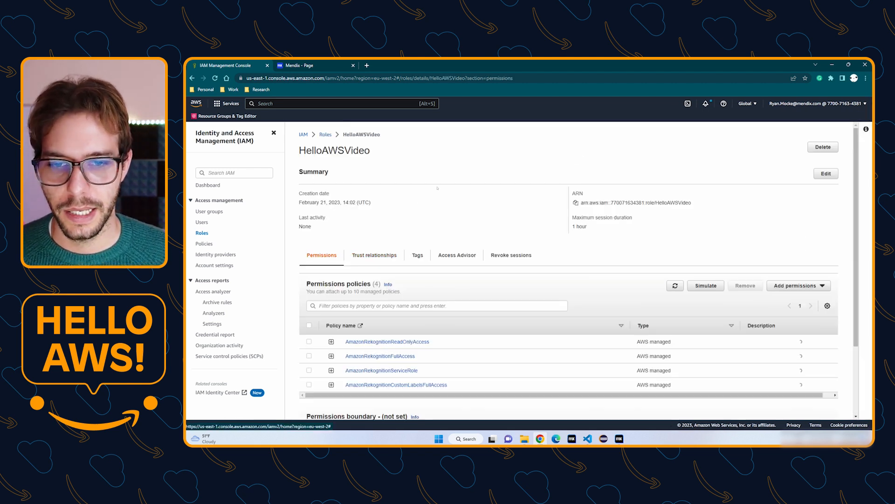
{"action": "left_click", "coordinate": [575, 228]}
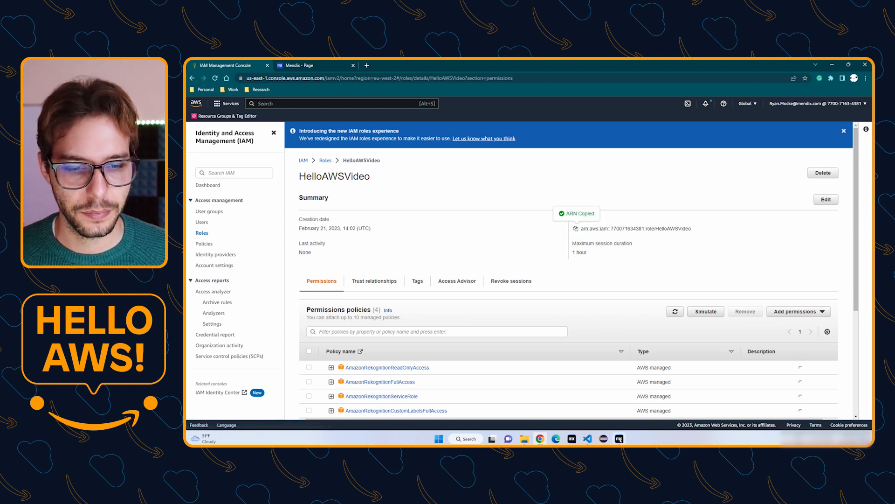
Enter the copied role ARN, wrapped in quotes, as the Role ARN argument.
{"action": "left_click", "coordinate": [619, 439]}
{"action": "double_click", "coordinate": [564, 166]}
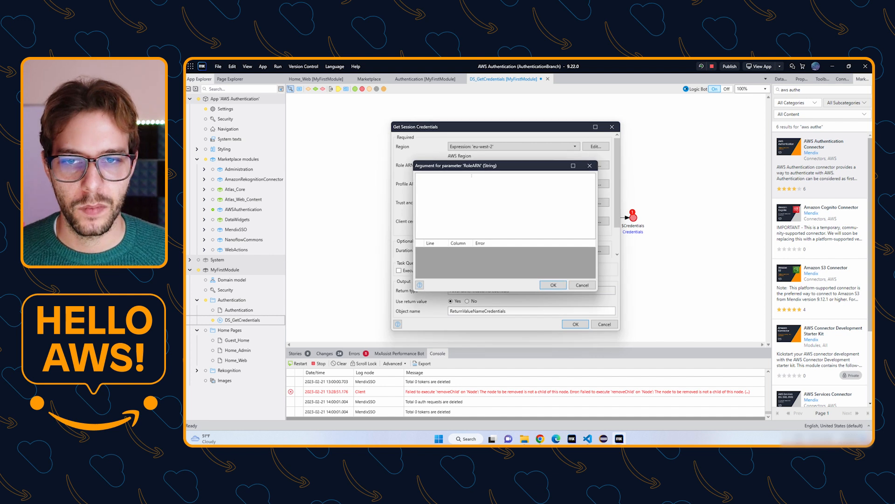
{"action": "type", "text": "'"}
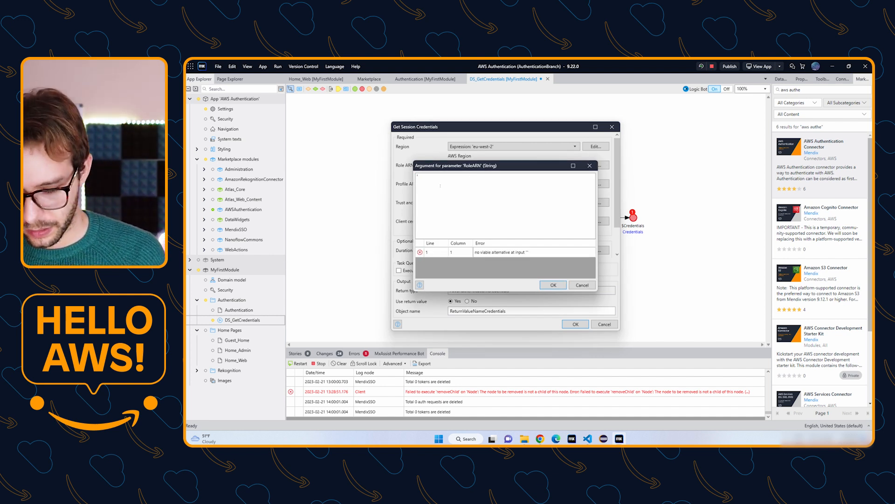
{"action": "key", "text": "ctrl+v"}
{"action": "type", "text": "'"}
{"action": "key", "text": "Return"}
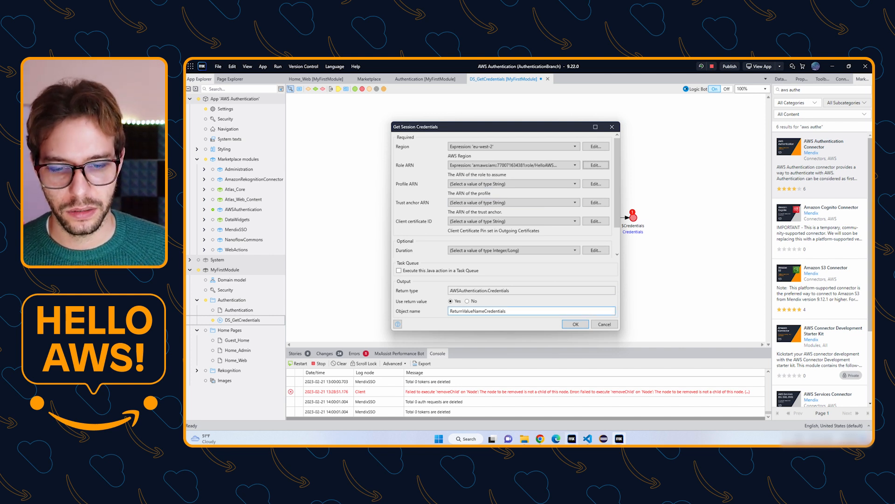
{"action": "left_click", "coordinate": [540, 439]}
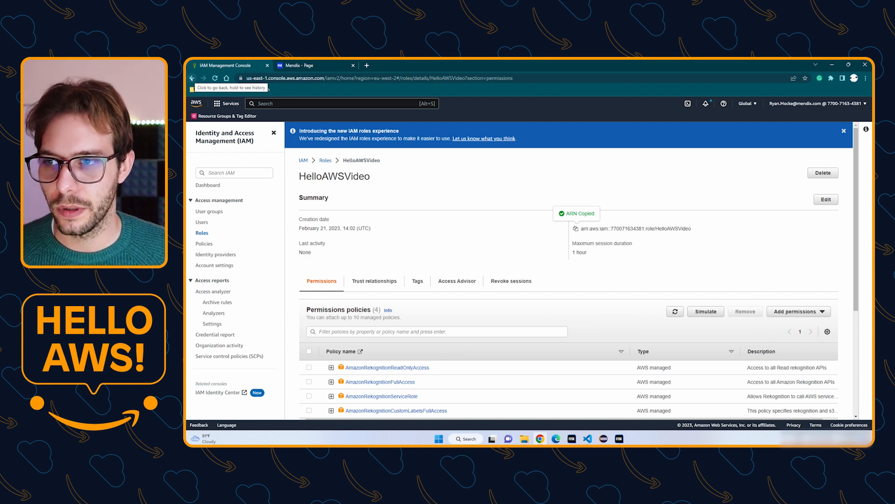
Open the HelloAWSVideo profile under IAM Roles Anywhere and copy its ARN.
{"action": "left_click", "coordinate": [191, 78]}
{"action": "left_click", "coordinate": [191, 78]}
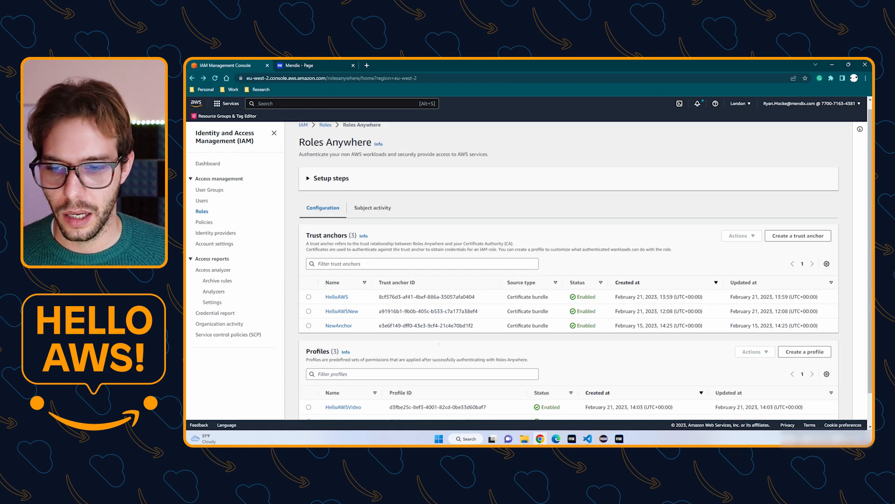
{"action": "scroll", "coordinate": [434, 335], "scroll_direction": "down", "scroll_amount": 1}
{"action": "left_click", "coordinate": [343, 371]}
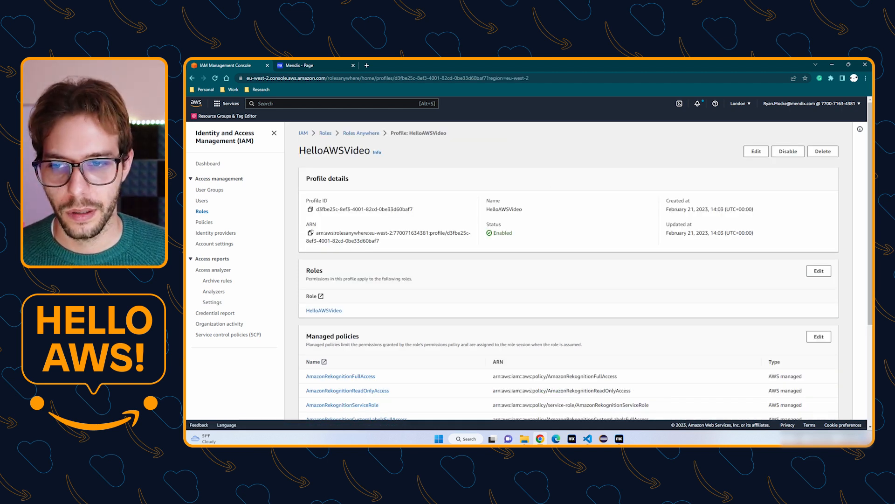
{"action": "left_click", "coordinate": [310, 233]}
Paste the copied profile ARN into the Profile ARN expression.
{"action": "key", "text": "alt+Tab"}
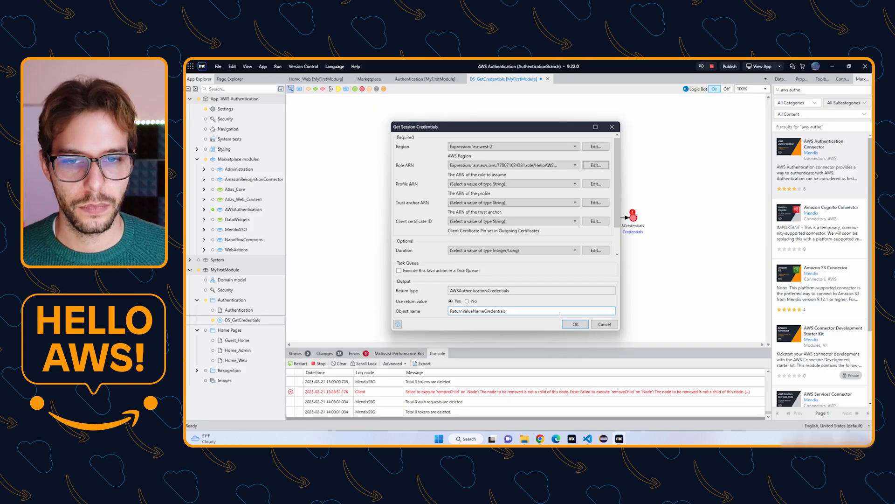
{"action": "left_click", "coordinate": [597, 184]}
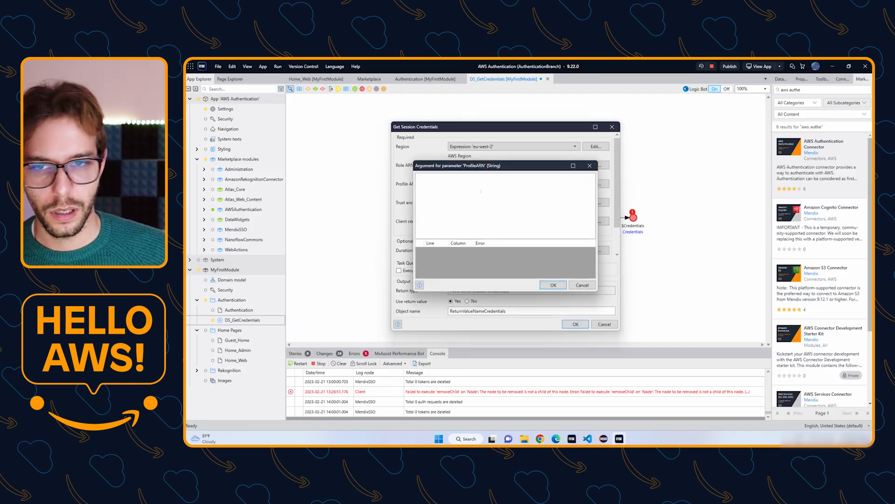
{"action": "key", "text": "ctrl+v"}
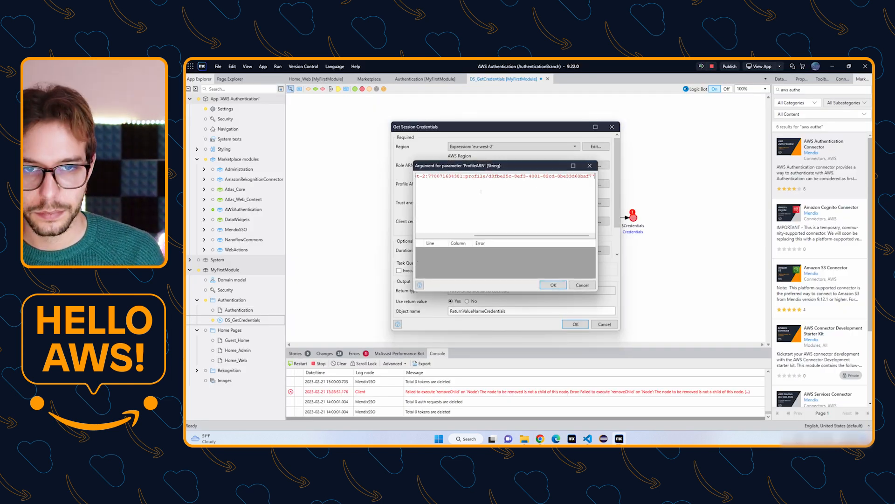
{"action": "key", "text": "ctrl+Return"}
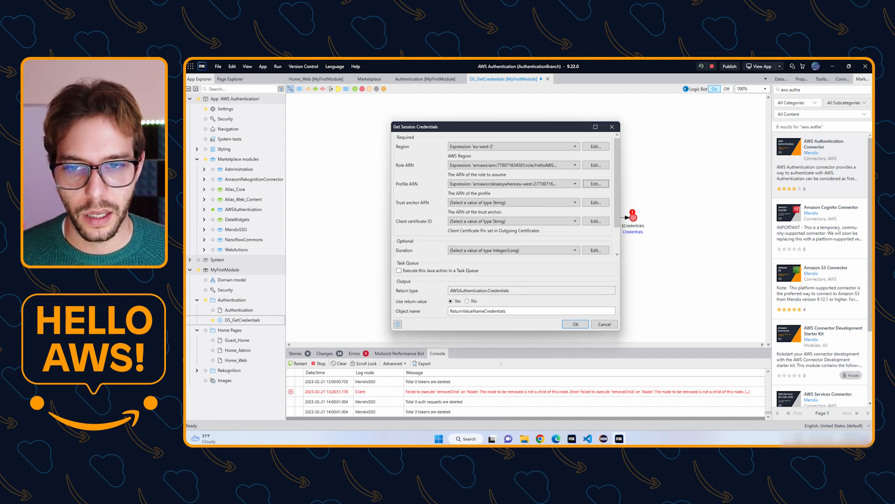
{"action": "left_click", "coordinate": [540, 438]}
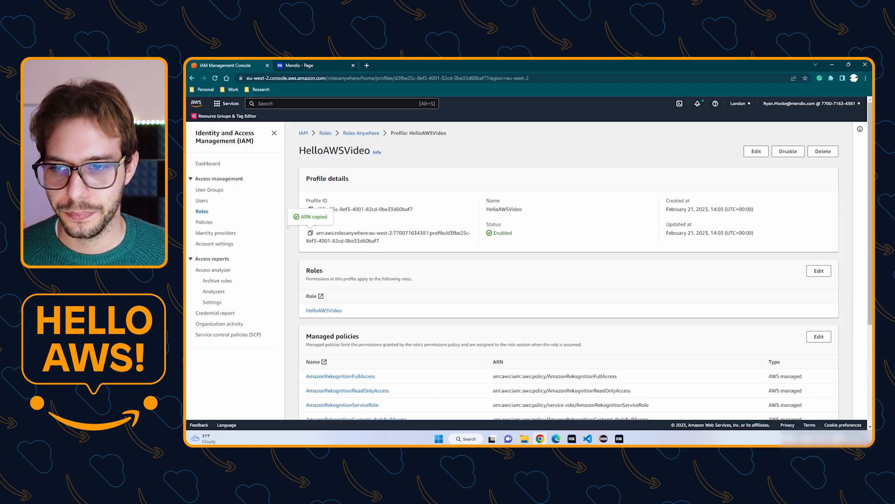
Open the HelloAWS trust anchor under Roles Anywhere and copy its ARN.
{"action": "left_click", "coordinate": [361, 133]}
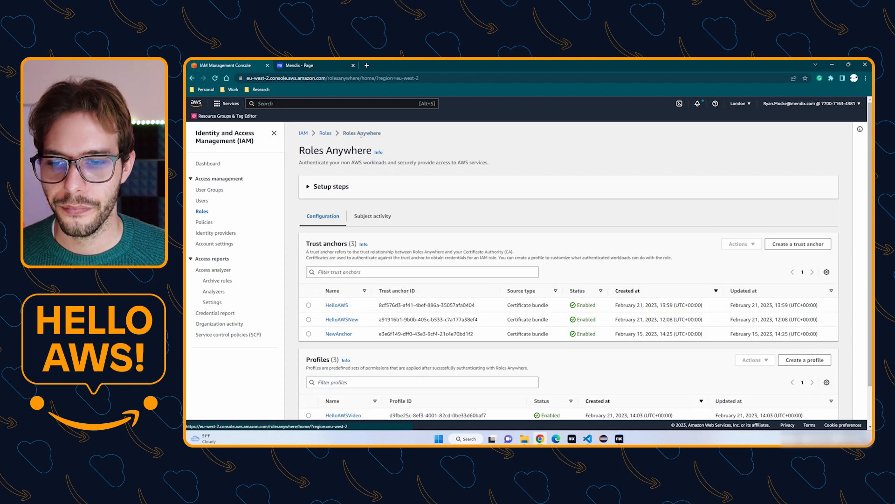
{"action": "left_click", "coordinate": [336, 305]}
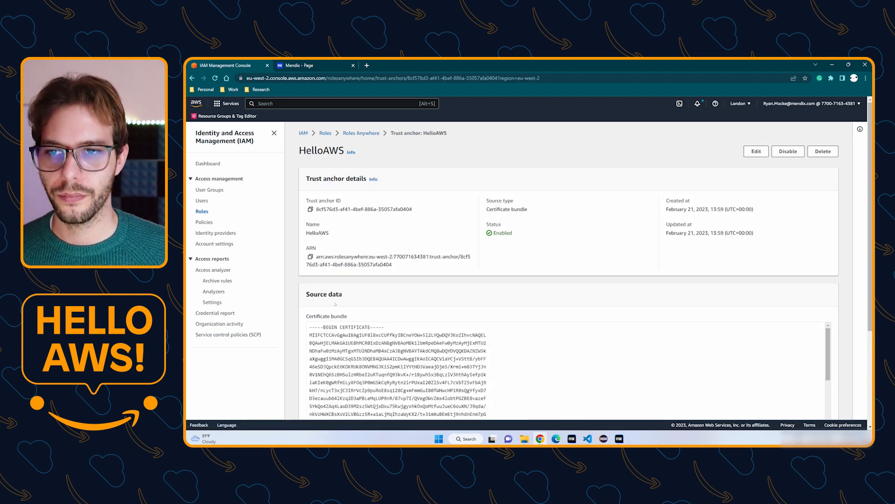
{"action": "left_click", "coordinate": [310, 256]}
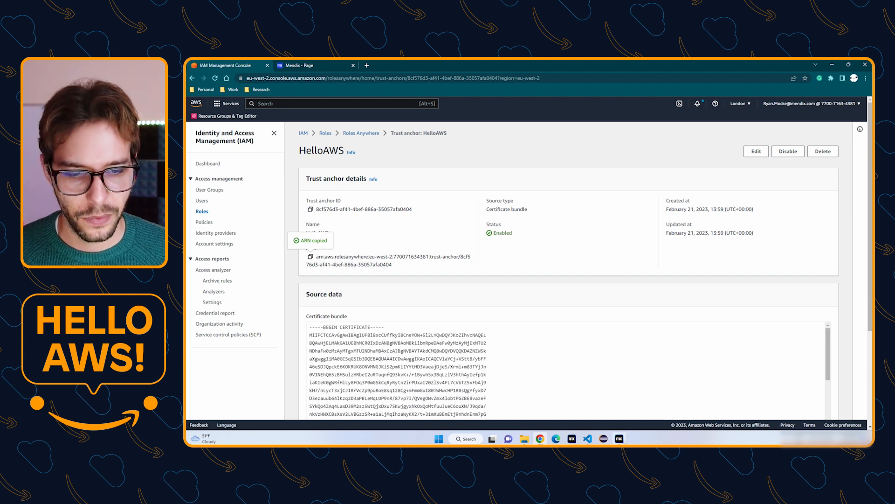
{"action": "left_click", "coordinate": [619, 438]}
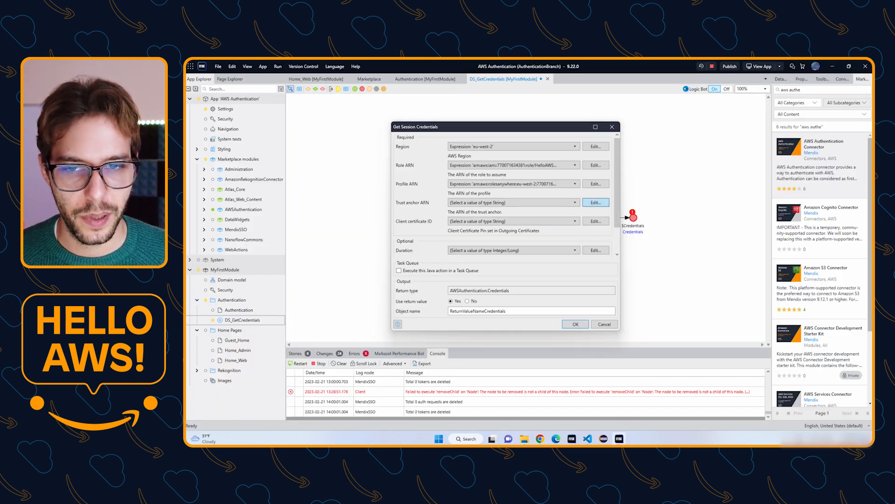
Set the Trust anchor ARN to the copied ARN, wrapped in quotes.
{"action": "left_click", "coordinate": [596, 202]}
{"action": "type", "text": "'"}
{"action": "key", "text": "ctrl+v"}
{"action": "type", "text": "'"}
{"action": "key", "text": "ctrl+Return"}
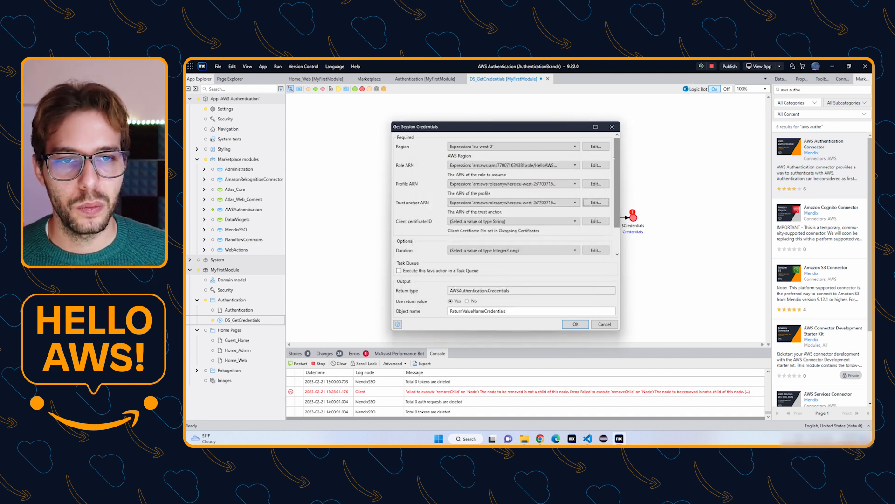
Set the Client certificate ID to '1'.
{"action": "scroll", "coordinate": [522, 195], "scroll_direction": "down", "scroll_amount": 1}
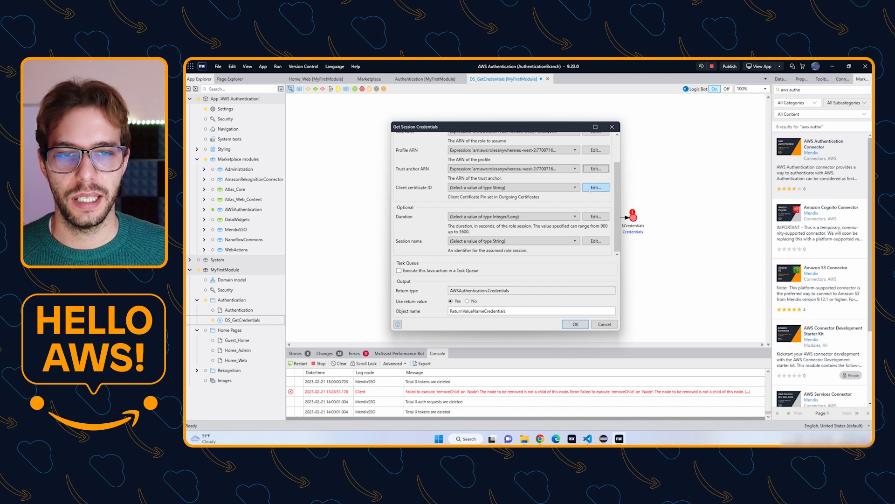
{"action": "left_click", "coordinate": [596, 187]}
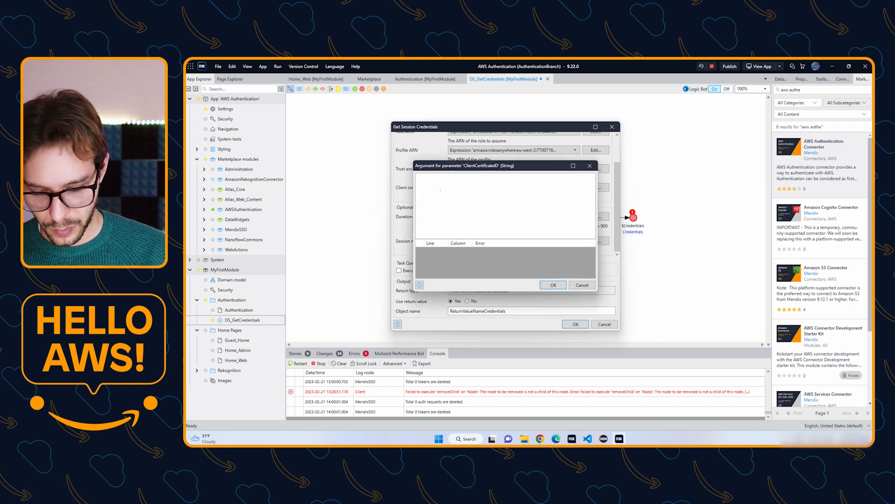
{"action": "type", "text": "'1'"}
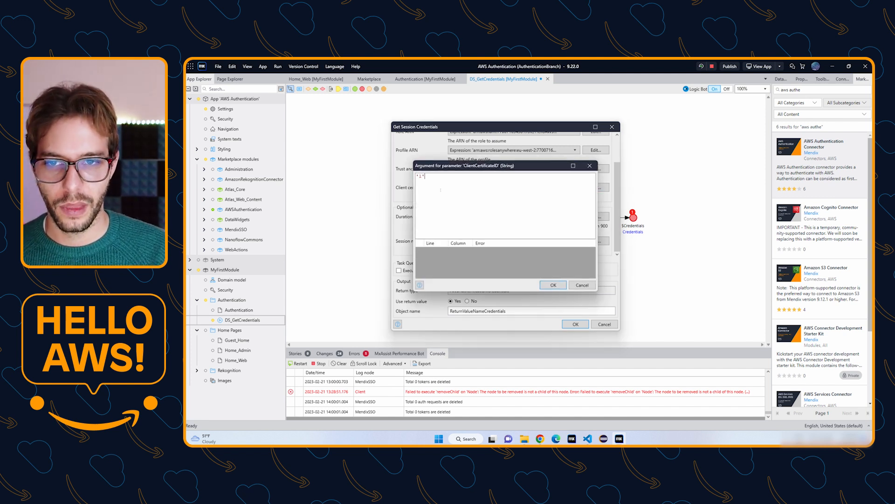
{"action": "key", "text": "ctrl+Return"}
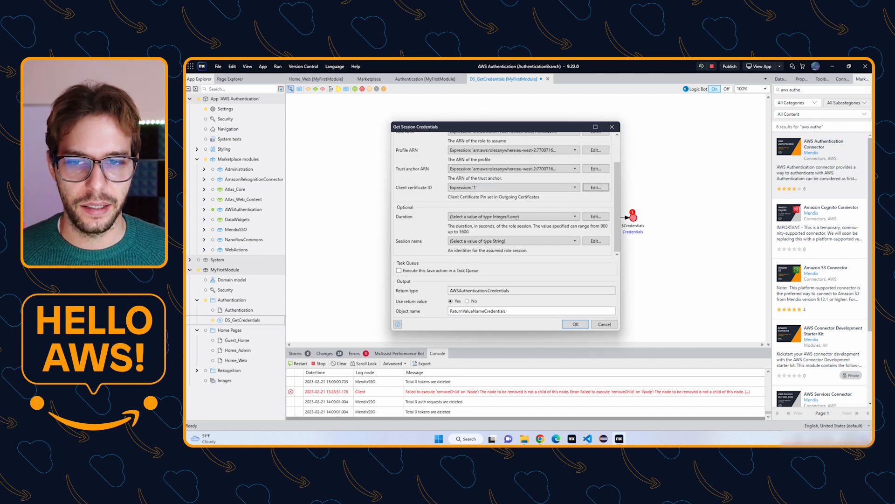
Set the session Duration to 900 seconds.
{"action": "left_click", "coordinate": [595, 216]}
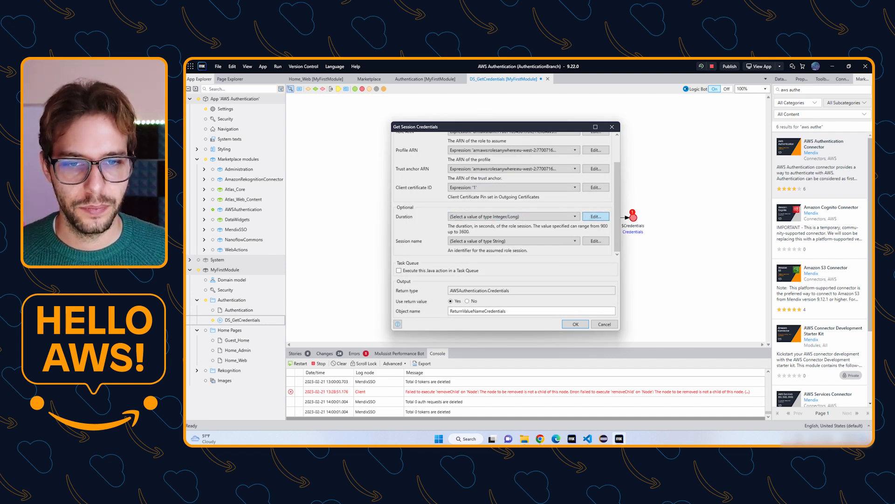
{"action": "type", "text": "900"}
{"action": "key", "text": "Return"}
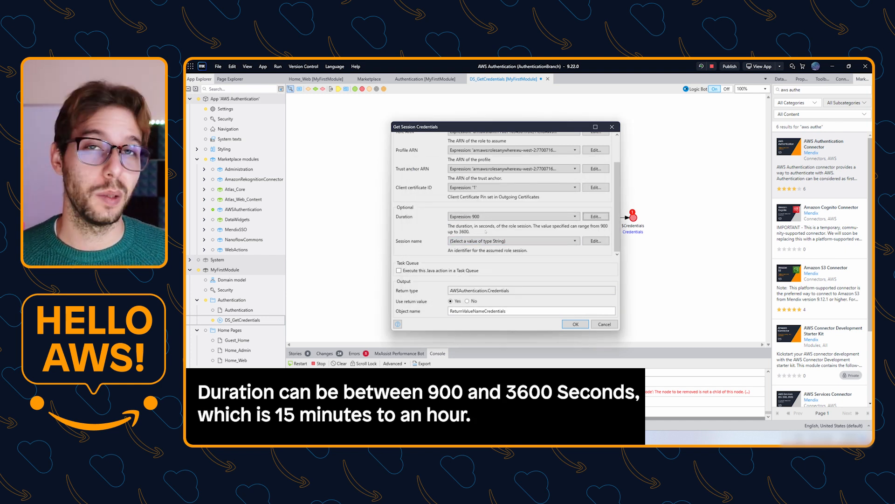
{"action": "scroll", "coordinate": [482, 229], "scroll_direction": "up", "scroll_amount": 3}
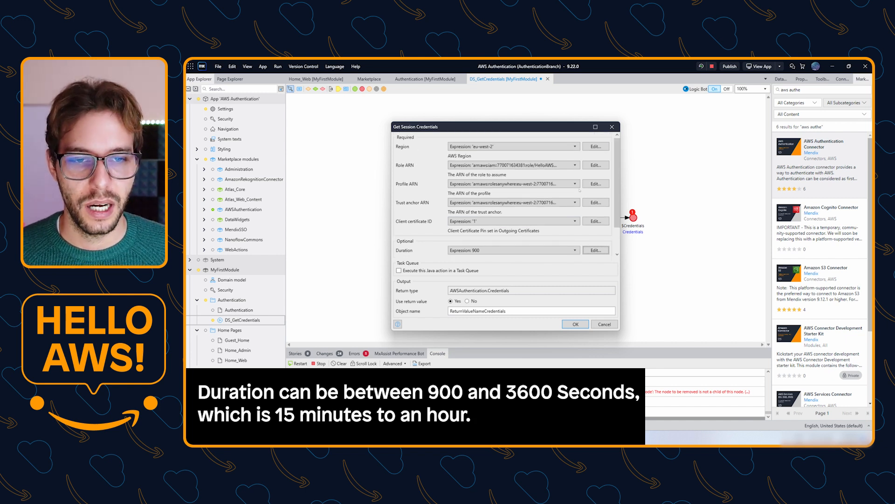
{"action": "scroll", "coordinate": [579, 191], "scroll_direction": "down", "scroll_amount": 3}
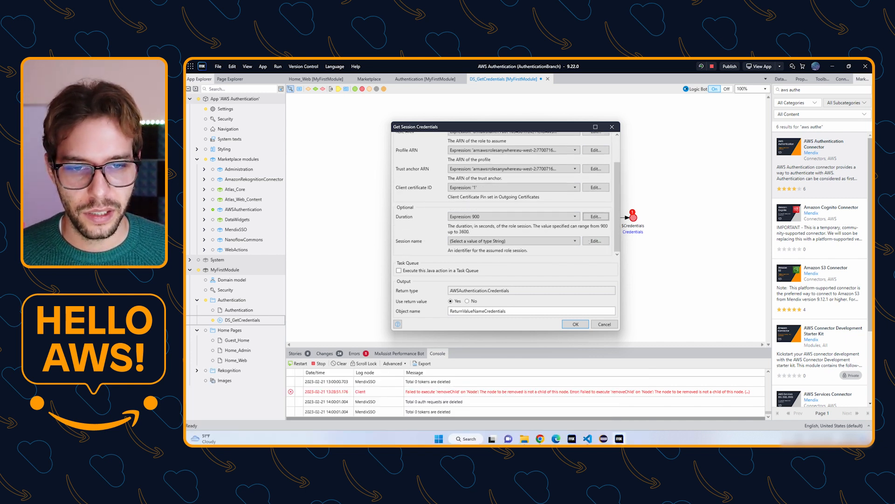
Set the Session name to 'HelloAWS' and confirm the Get Session Credentials dialog with OK.
{"action": "left_click", "coordinate": [590, 241]}
{"action": "type", "text": "'HelloA"}
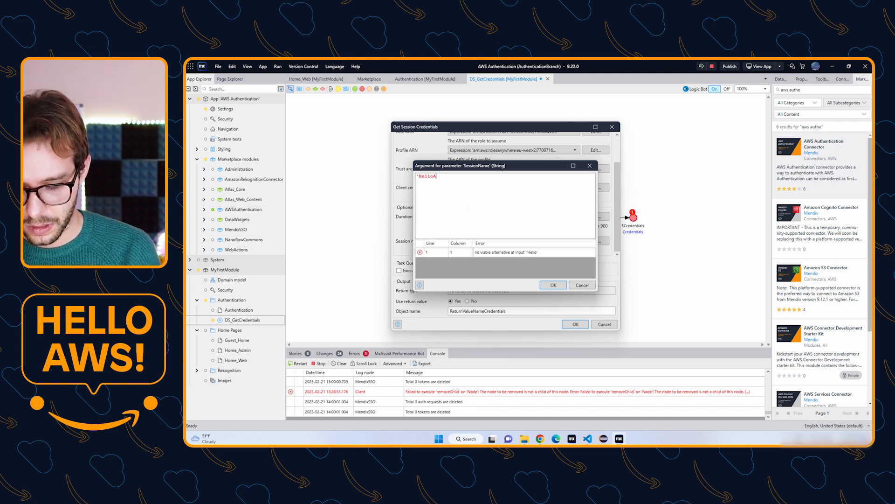
{"action": "type", "text": "WS'"}
{"action": "key", "text": "Return"}
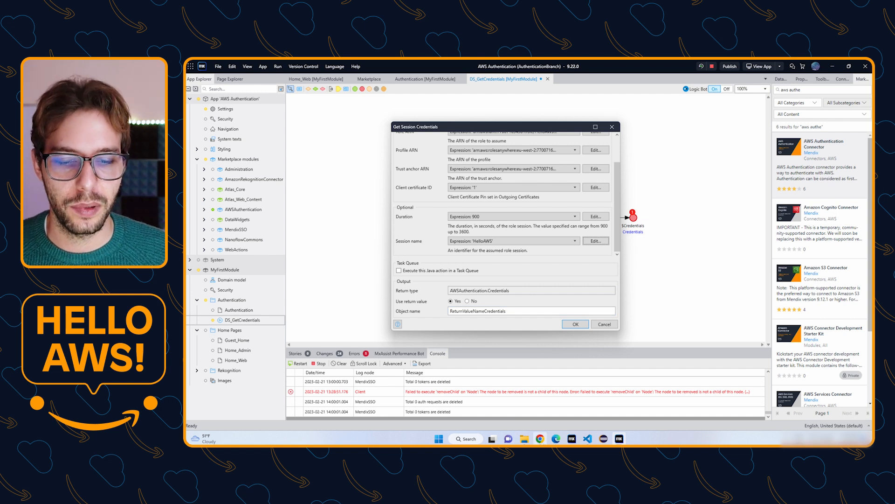
{"action": "left_click", "coordinate": [540, 439]}
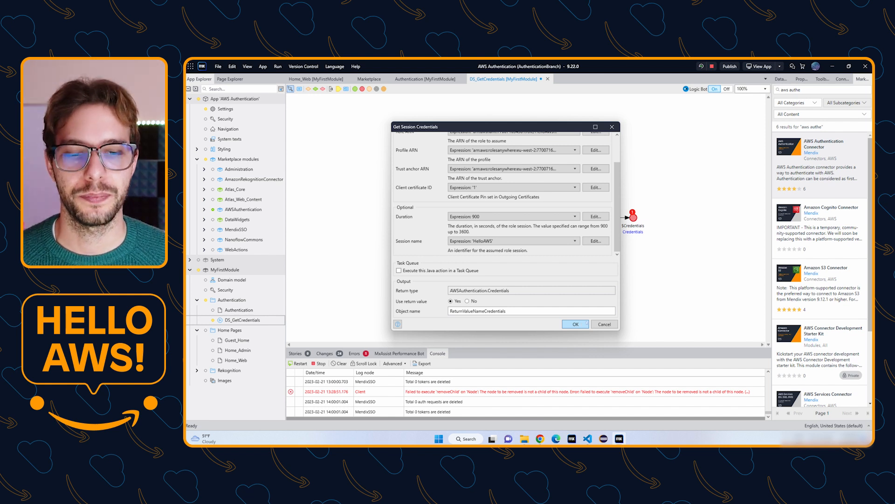
{"action": "left_click", "coordinate": [582, 324]}
{"action": "left_click", "coordinate": [330, 217]}
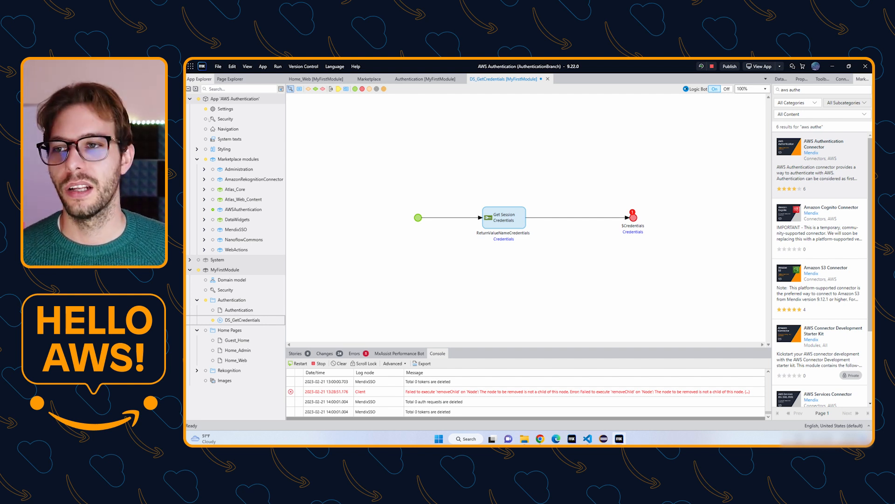
Open the custom runtime settings of the Default configuration in App Settings.
{"action": "double_click", "coordinate": [223, 111]}
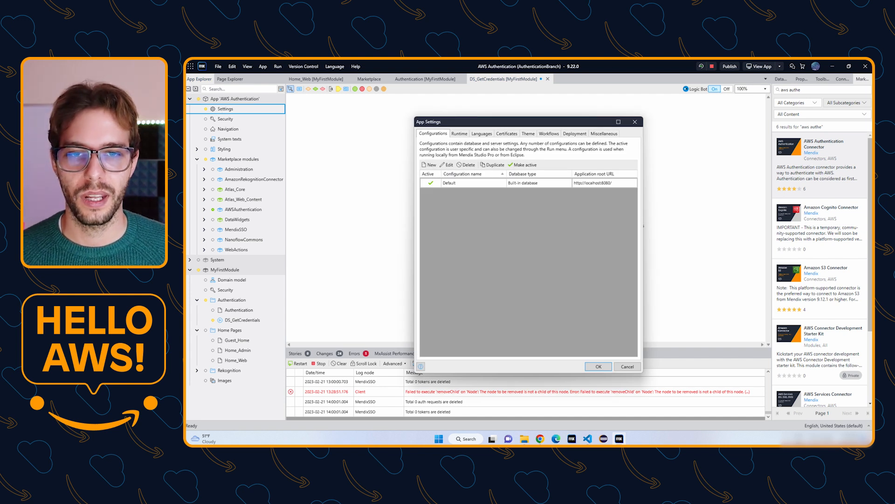
{"action": "double_click", "coordinate": [450, 184]}
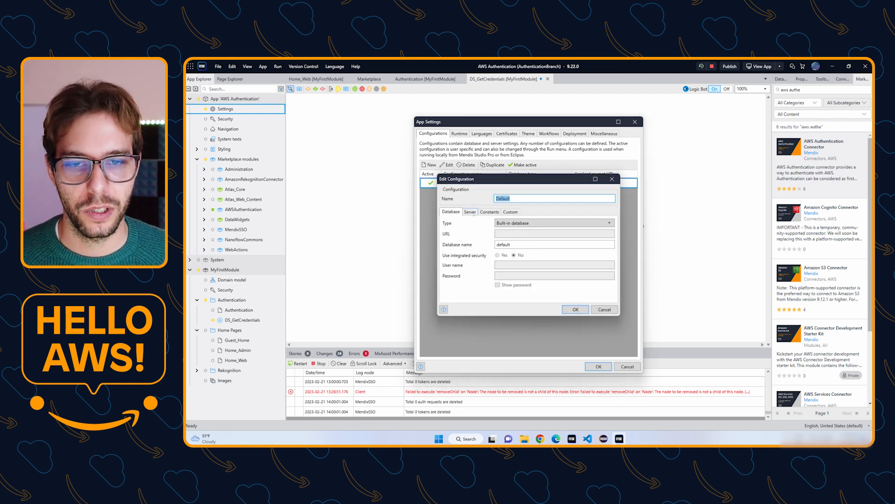
{"action": "left_click", "coordinate": [511, 213]}
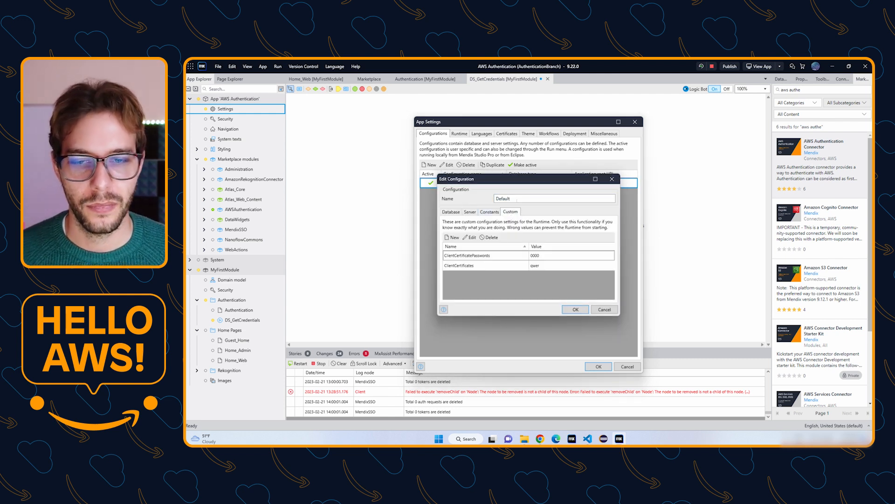
{"action": "left_click_drag", "start_coordinate": [489, 182], "coordinate": [470, 134]}
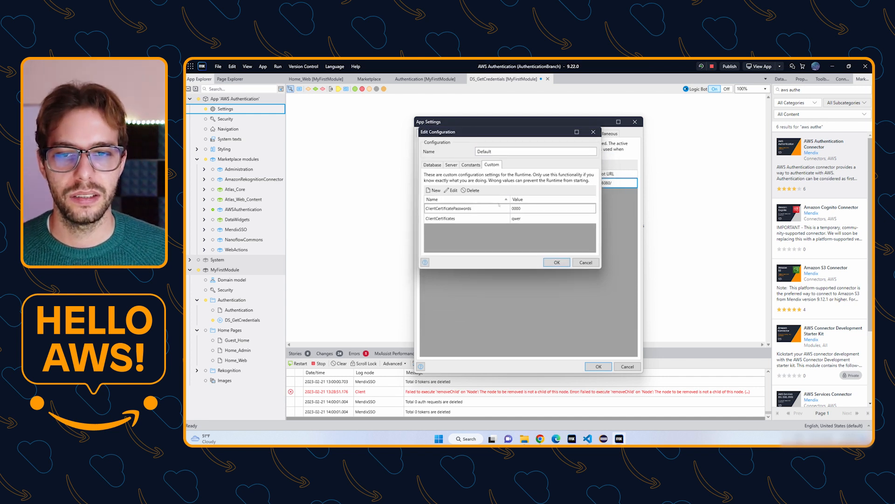
Replace the ClientCertificatePasswords value with the certificate's password.
{"action": "double_click", "coordinate": [528, 210]}
{"action": "key", "text": "Tab"}
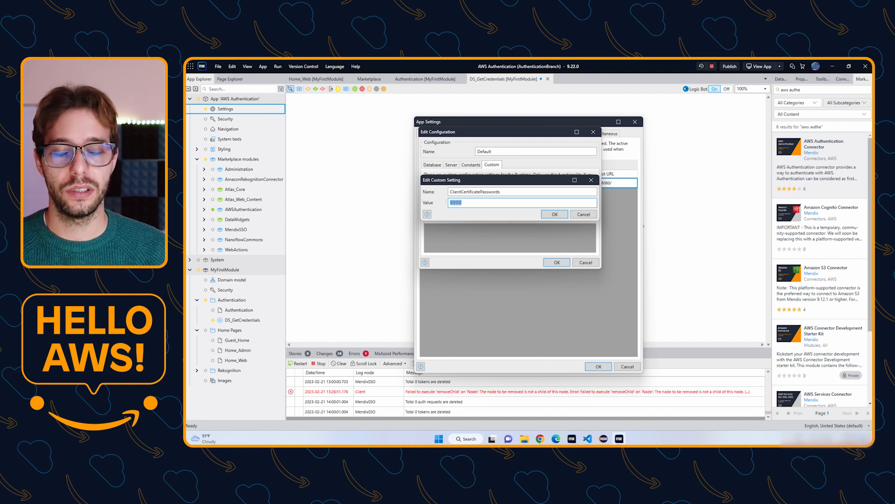
{"action": "key", "text": "BackSpace"}
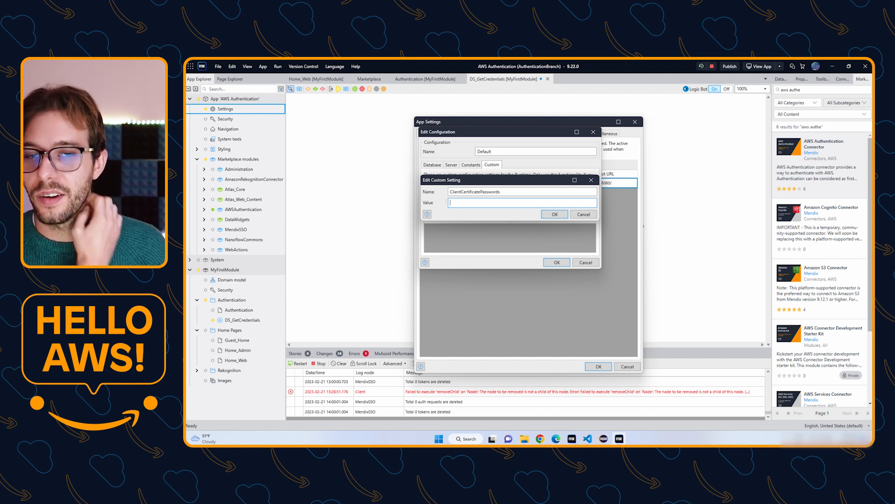
{"action": "type", "text": "1234"}
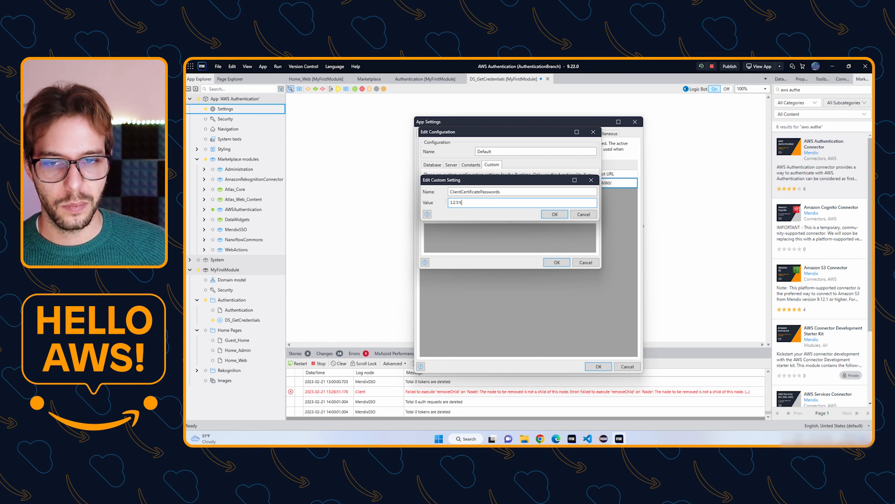
{"action": "left_click", "coordinate": [554, 214]}
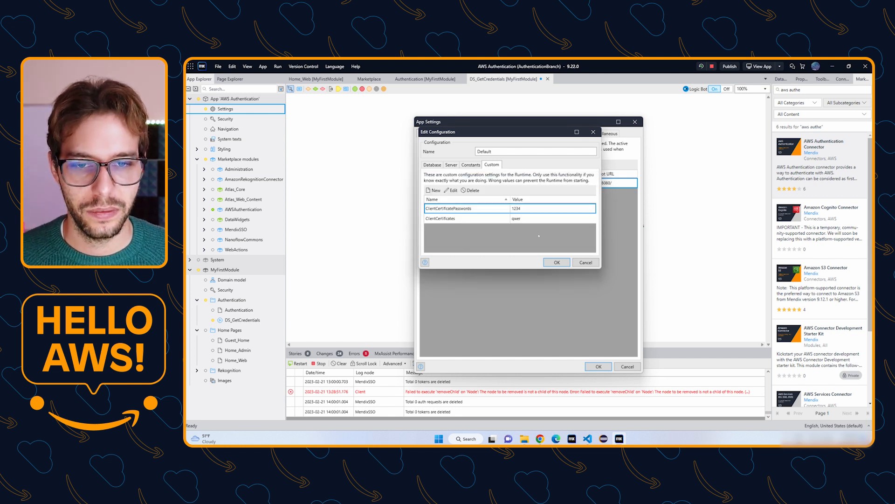
{"action": "left_click", "coordinate": [442, 219]}
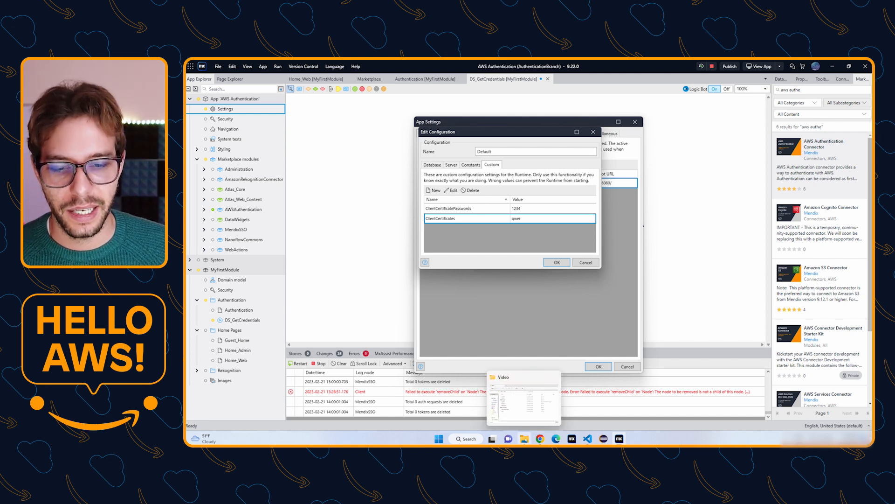
{"action": "left_click", "coordinate": [525, 438]}
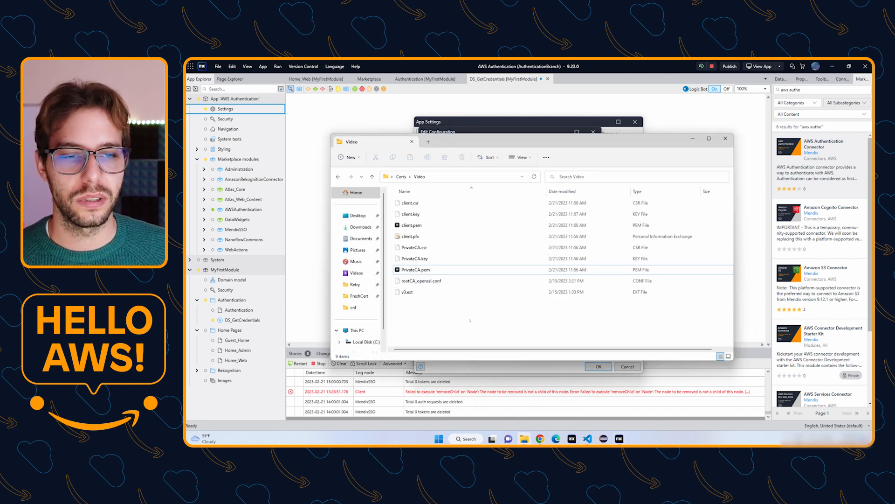
Set ClientCertificates to the Certs Video folder path plus client.pfx, then close App Settings with OK.
{"action": "left_click", "coordinate": [472, 177]}
{"action": "key", "text": "ctrl+c"}
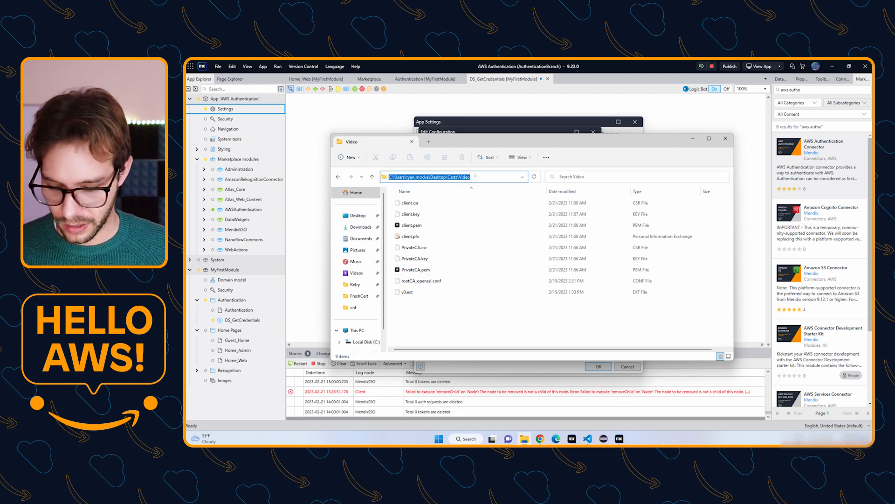
{"action": "left_click", "coordinate": [519, 117]}
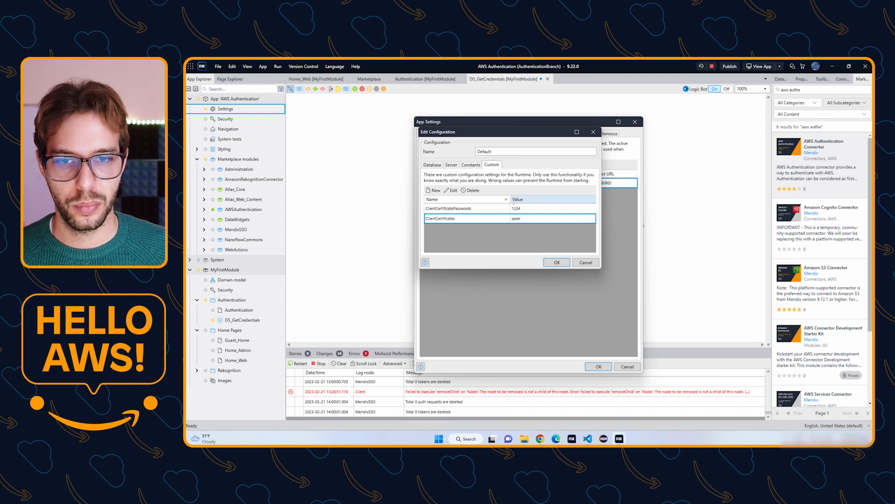
{"action": "double_click", "coordinate": [516, 217]}
{"action": "key", "text": "Tab"}
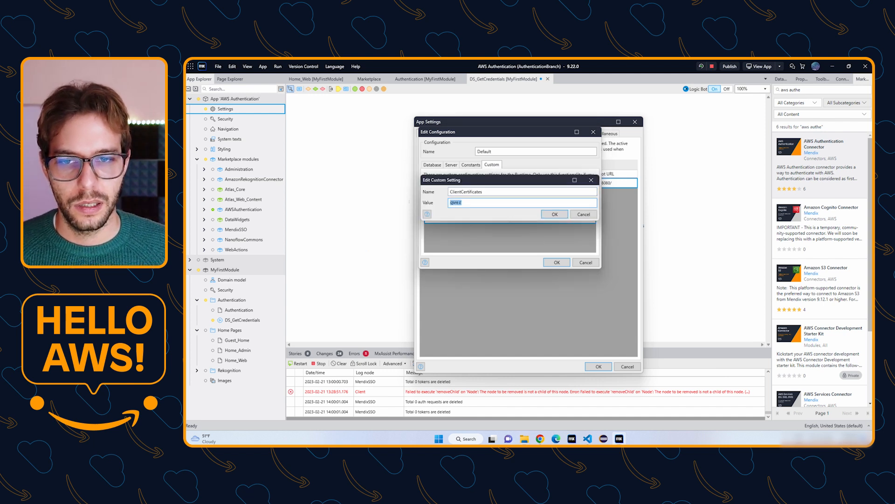
{"action": "key", "text": "ctrl+v"}
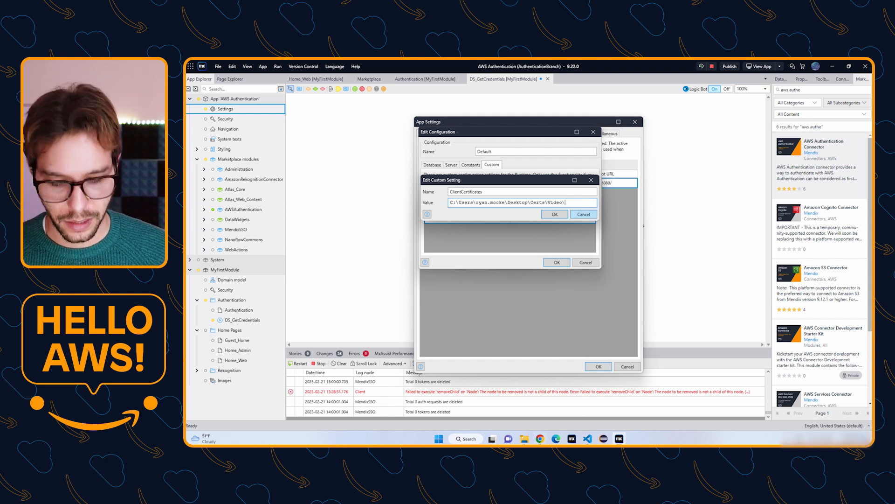
{"action": "left_click", "coordinate": [524, 438]}
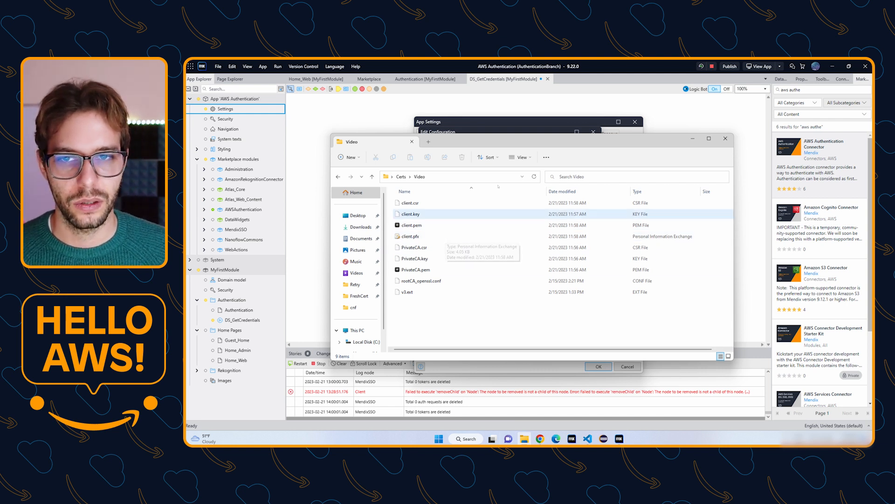
{"action": "key", "text": "alt+Tab"}
{"action": "type", "text": "client.pfx"}
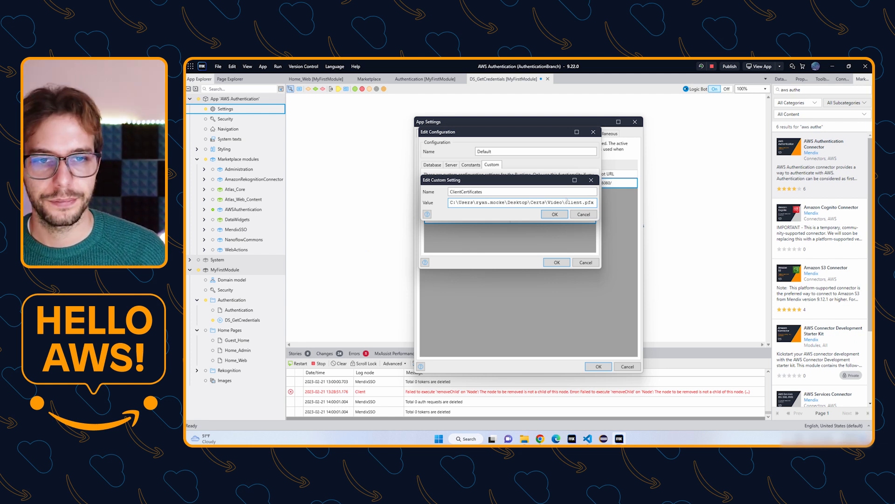
{"action": "key", "text": "Return"}
{"action": "key", "text": "Return"}
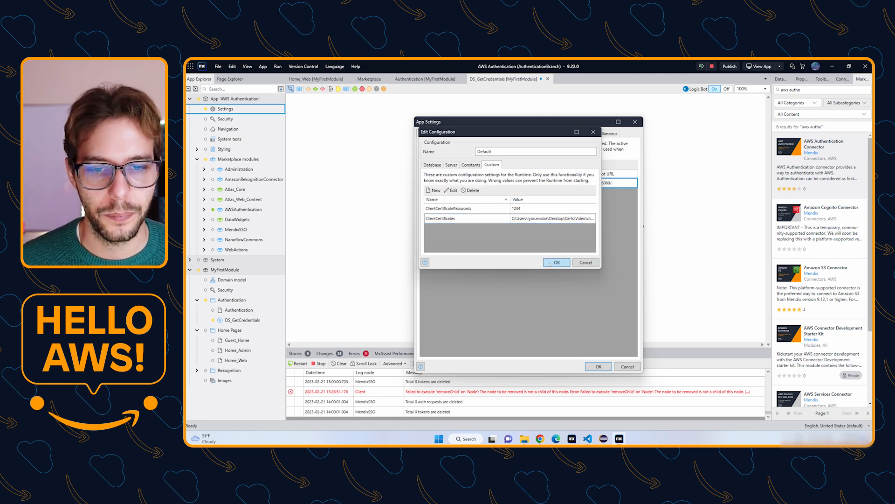
{"action": "left_click", "coordinate": [599, 367]}
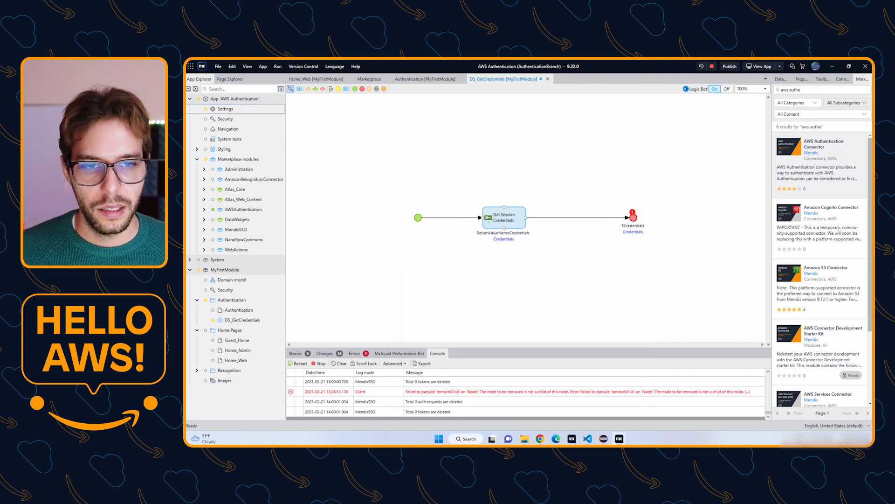
Set $ReturnValueNameCredentials as DS_GetCredentials' return value, save the microflow, and restart the app.
{"action": "right_click", "coordinate": [490, 219]}
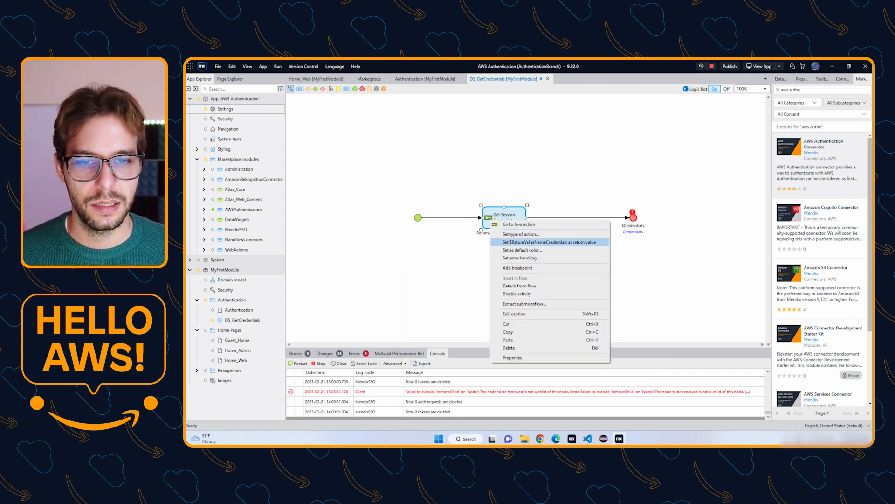
{"action": "left_click", "coordinate": [532, 243]}
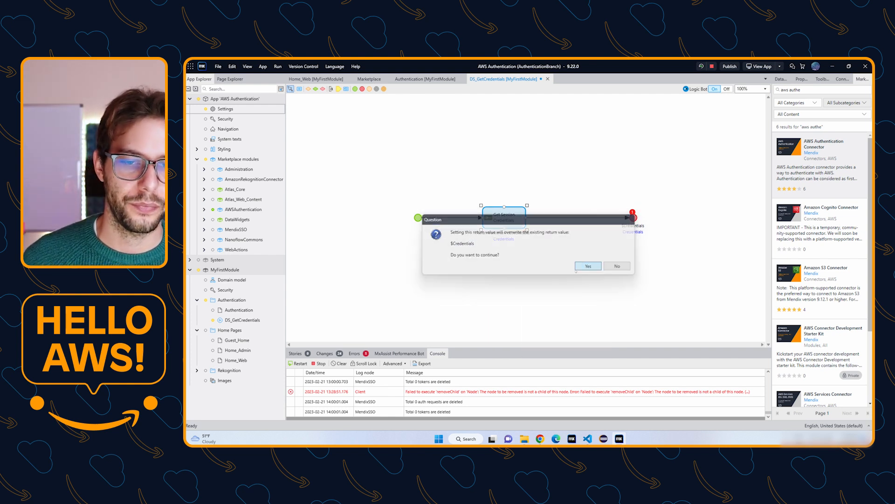
{"action": "left_click", "coordinate": [589, 266]}
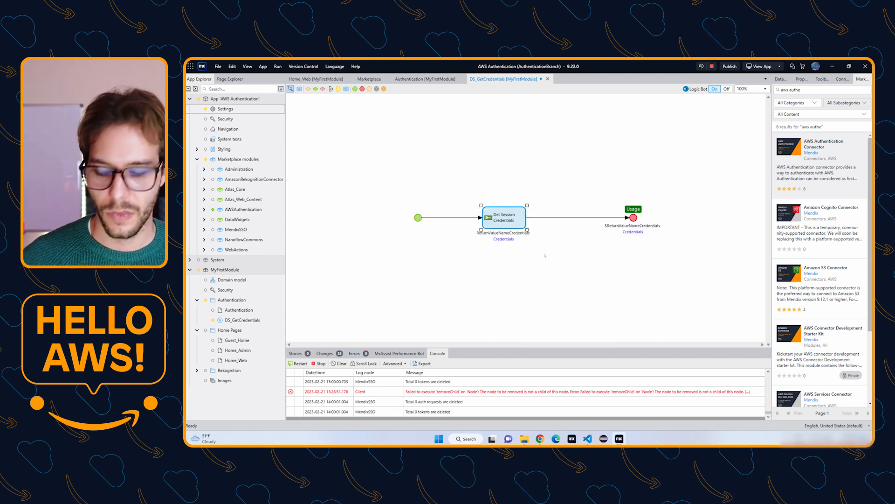
{"action": "key", "text": "ctrl+s"}
{"action": "left_click", "coordinate": [664, 122]}
{"action": "left_click", "coordinate": [701, 66]}
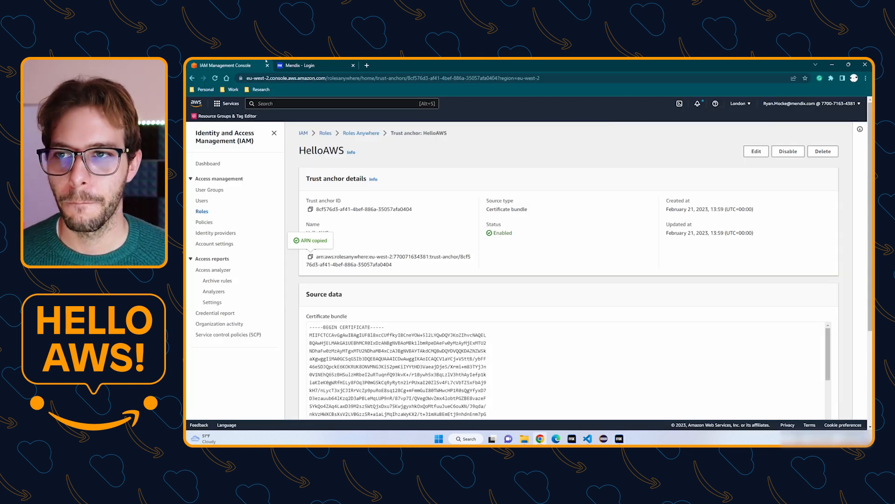
Sign in to the running app as the demo user.
{"action": "left_click", "coordinate": [303, 65]}
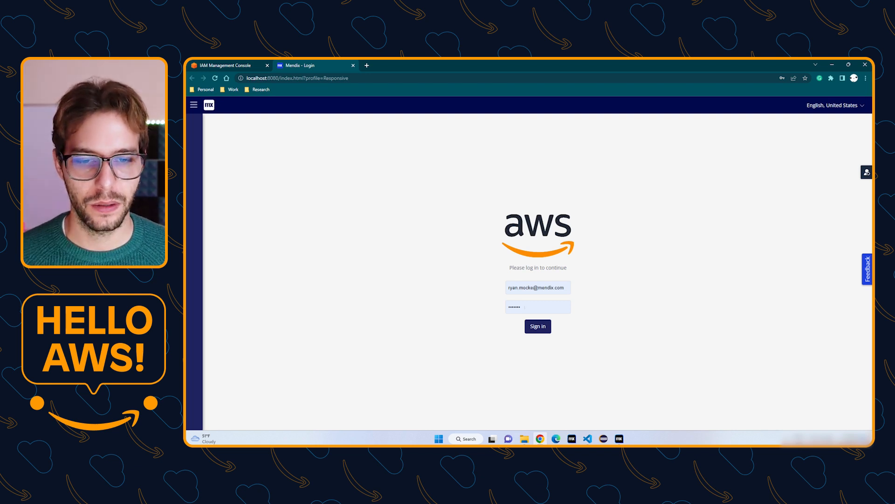
{"action": "left_click", "coordinate": [849, 147]}
{"action": "left_click", "coordinate": [867, 174]}
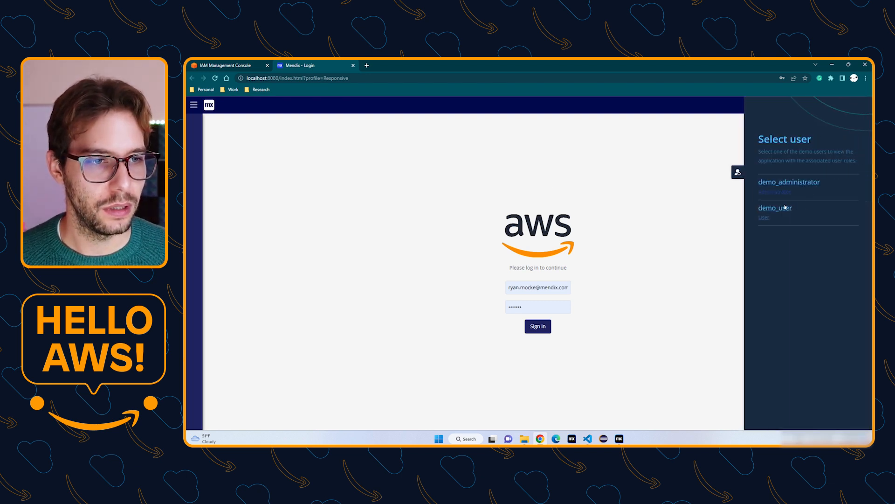
{"action": "left_click", "coordinate": [765, 214]}
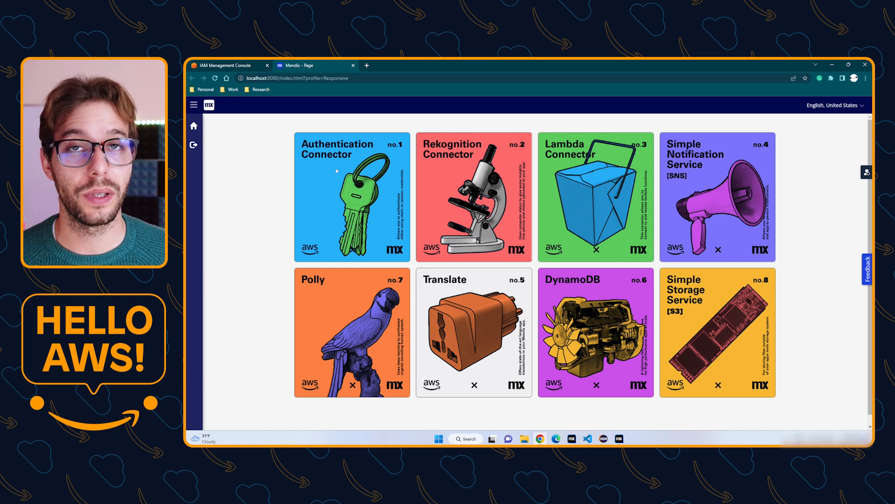
Open the Authentication Connector page to view the access key, secret and token.
{"action": "left_click", "coordinate": [337, 170]}
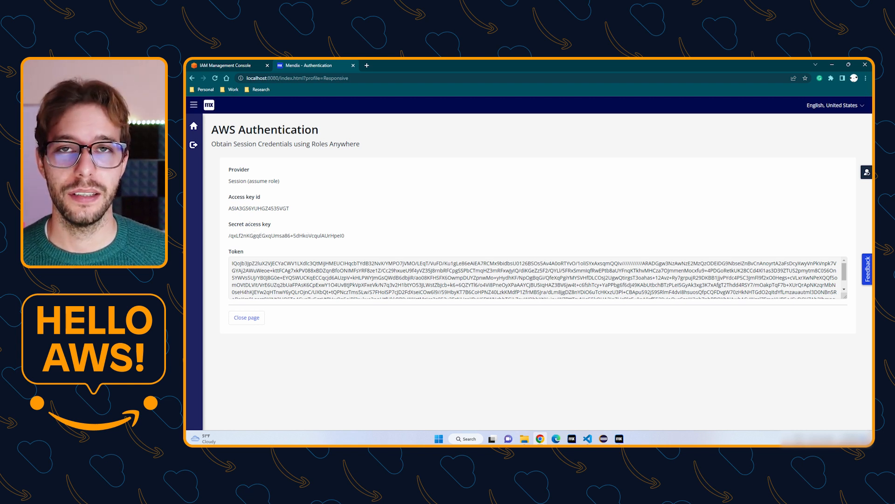
{"action": "double_click", "coordinate": [245, 208]}
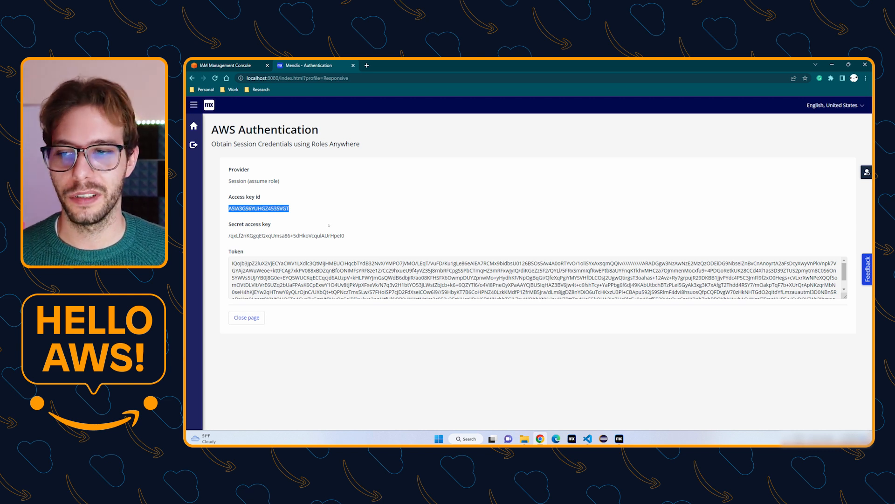
{"action": "left_click", "coordinate": [337, 227]}
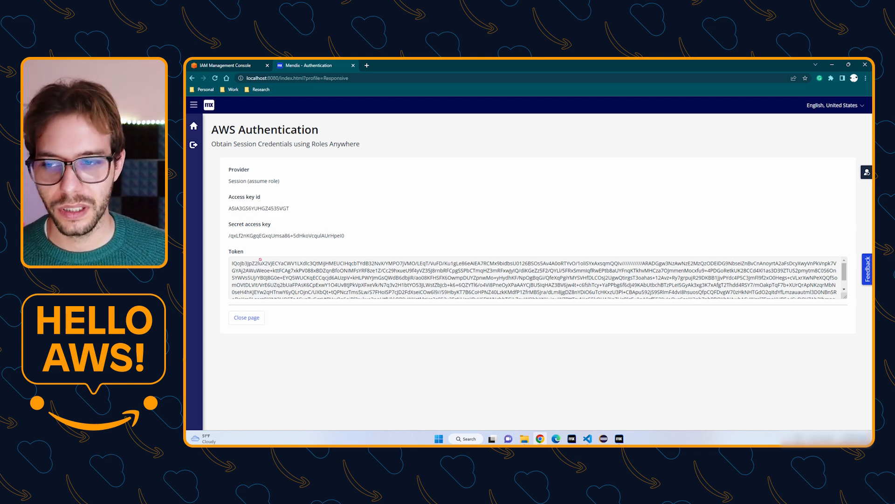